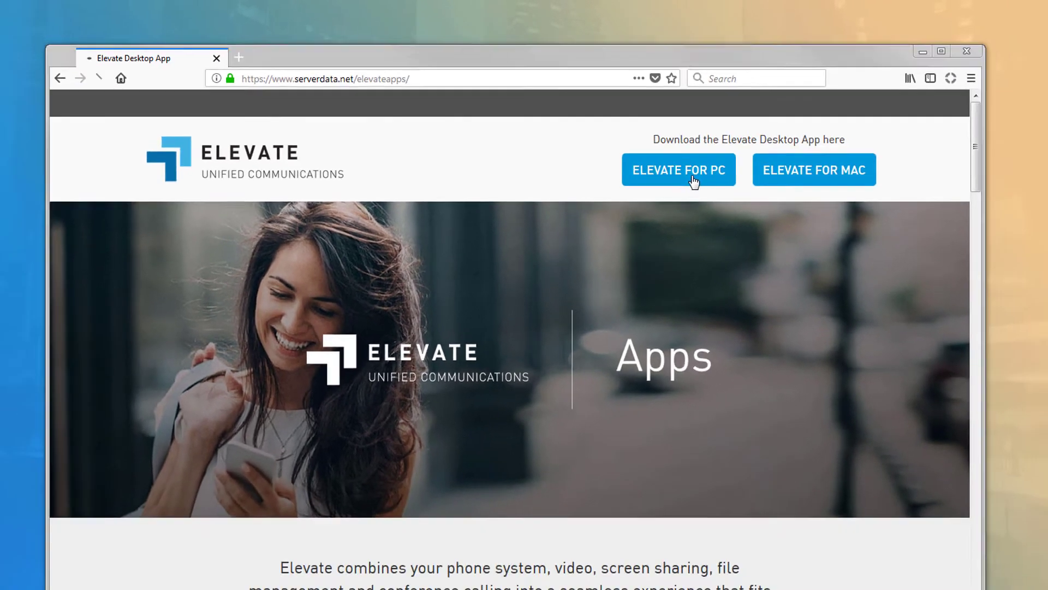
Download the 74.3 MB elevate-uc.exe Windows installer in Firefox and run it past the security warning.
{"action": "left_click", "coordinate": [692, 177]}
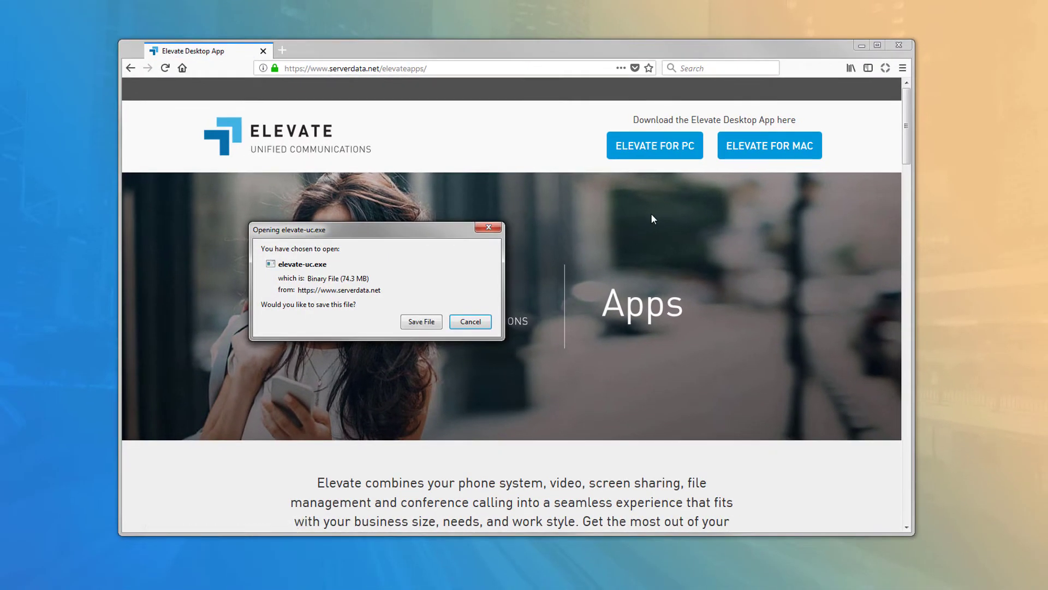
{"action": "left_click", "coordinate": [421, 321]}
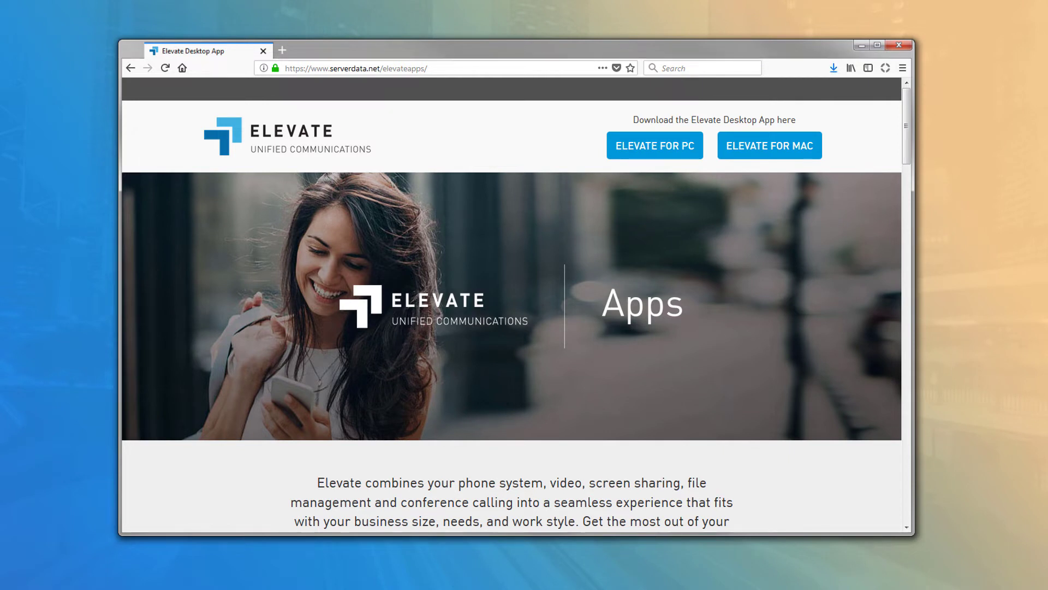
{"action": "left_click", "coordinate": [833, 68]}
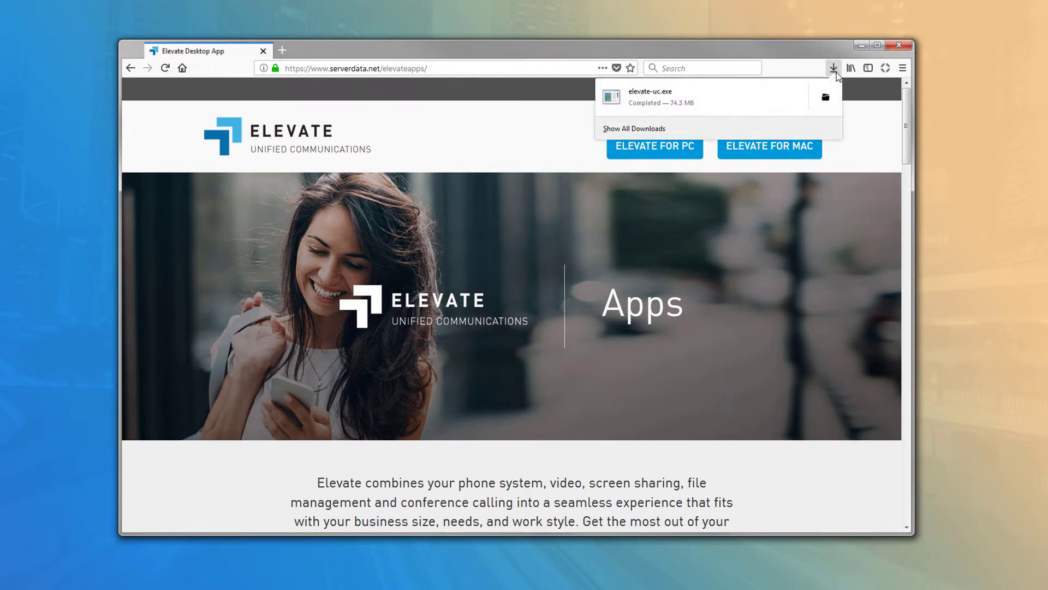
{"action": "left_click", "coordinate": [770, 96]}
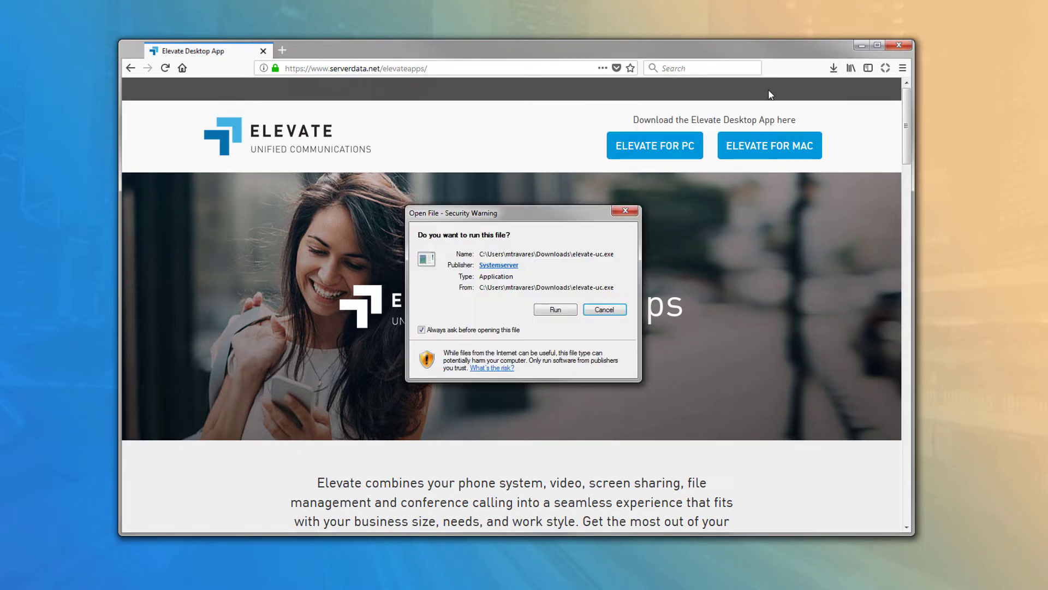
{"action": "left_click", "coordinate": [555, 310]}
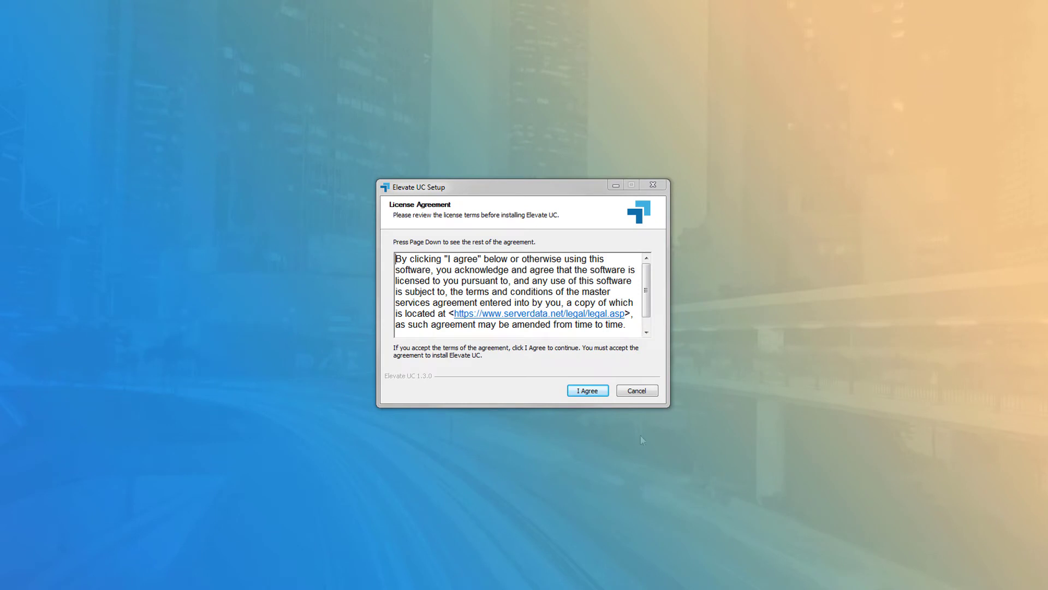
Accept the licence and install Elevate UC for the current user only, launching it at finish.
{"action": "left_click", "coordinate": [595, 392]}
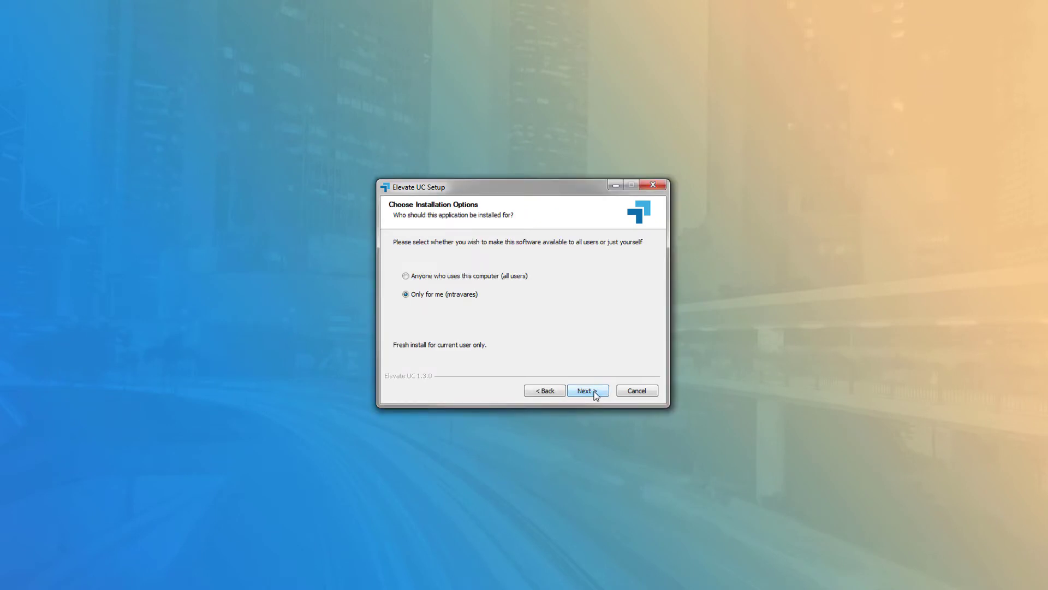
{"action": "left_click", "coordinate": [595, 393]}
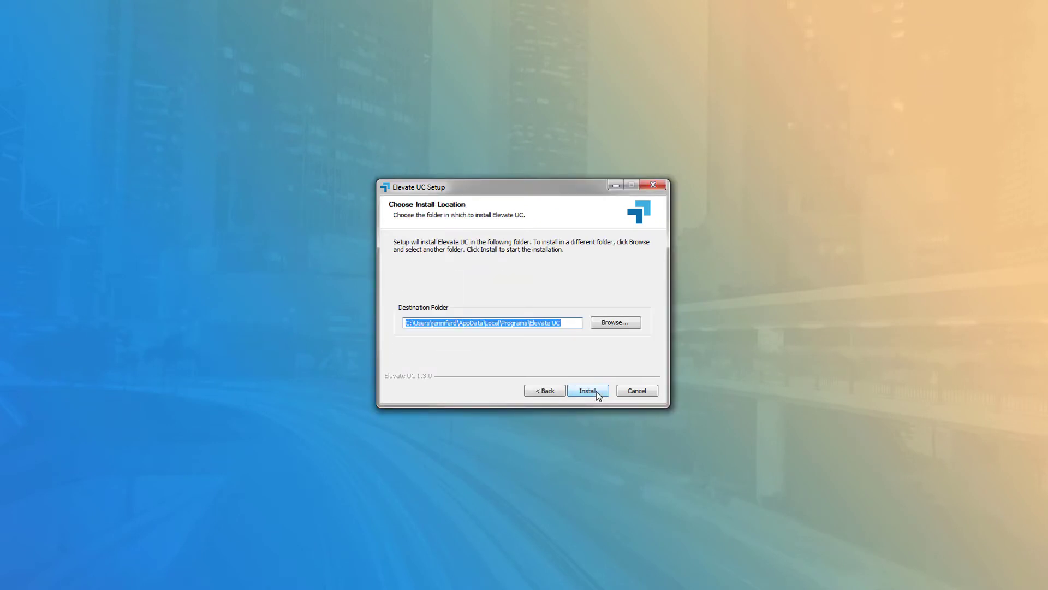
{"action": "left_click", "coordinate": [596, 391]}
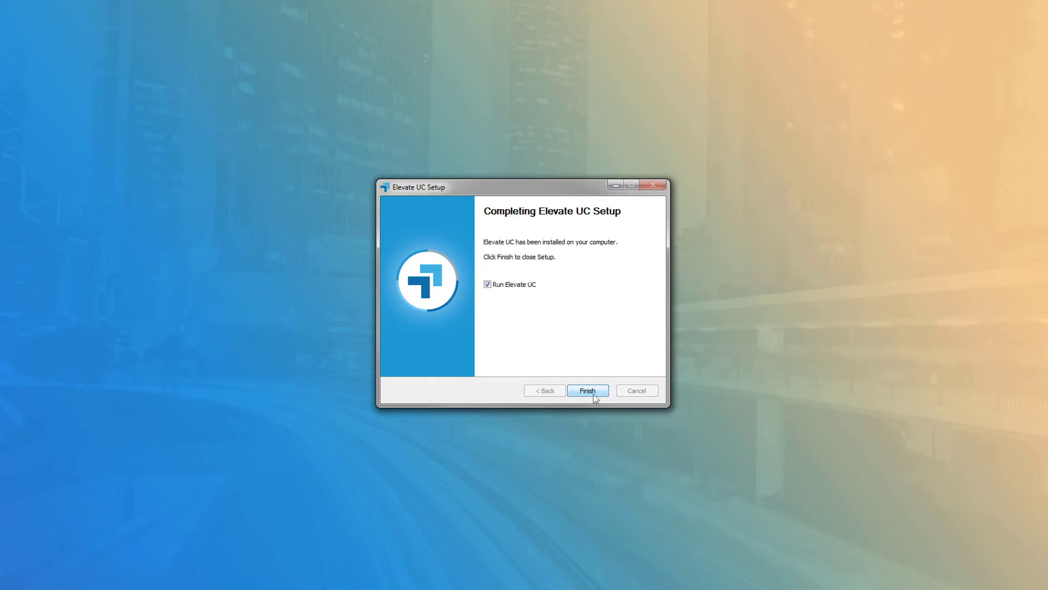
{"action": "left_click", "coordinate": [594, 393]}
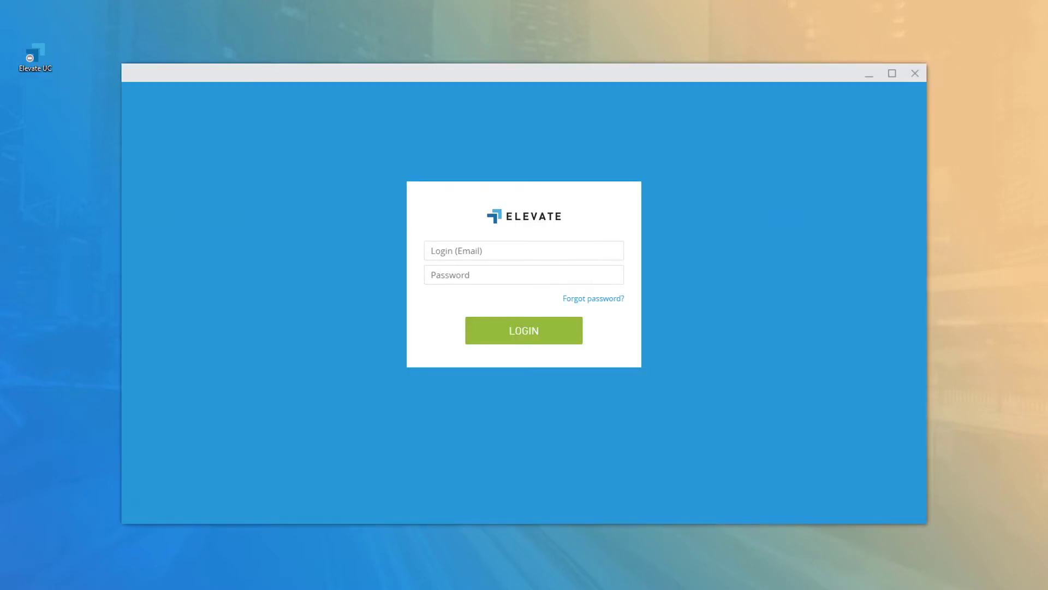
Log in to Elevate UC with the account email and password.
{"action": "left_click", "coordinate": [594, 249]}
{"action": "key", "text": "Tab"}
{"action": "type", "text": "•••••••"}
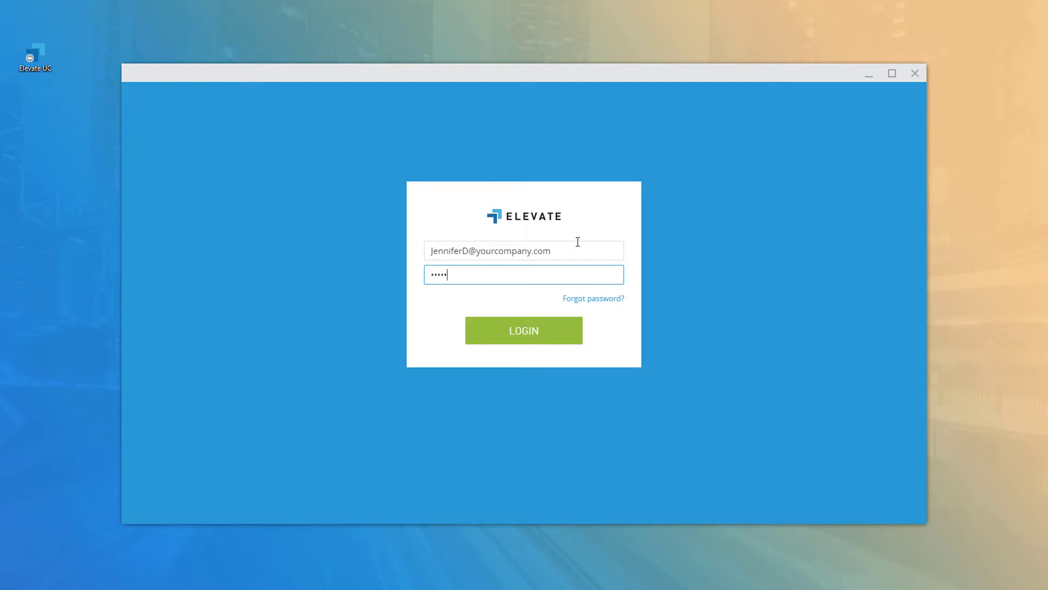
{"action": "left_click", "coordinate": [555, 328]}
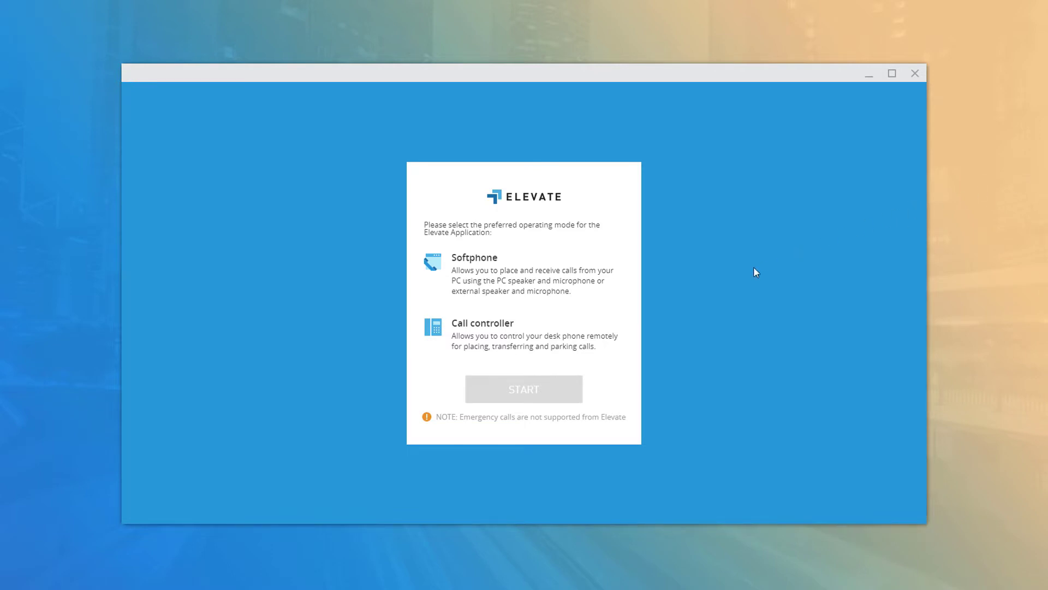
Pick Call controller as the operating mode after viewing Softphone, and start the app.
{"action": "left_click", "coordinate": [626, 295]}
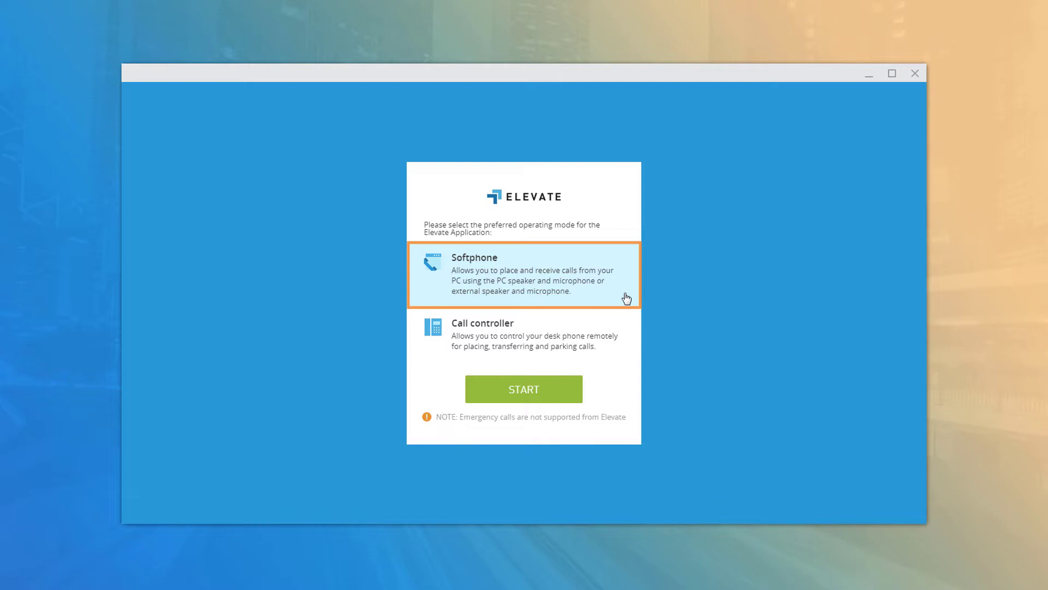
{"action": "left_click", "coordinate": [631, 353]}
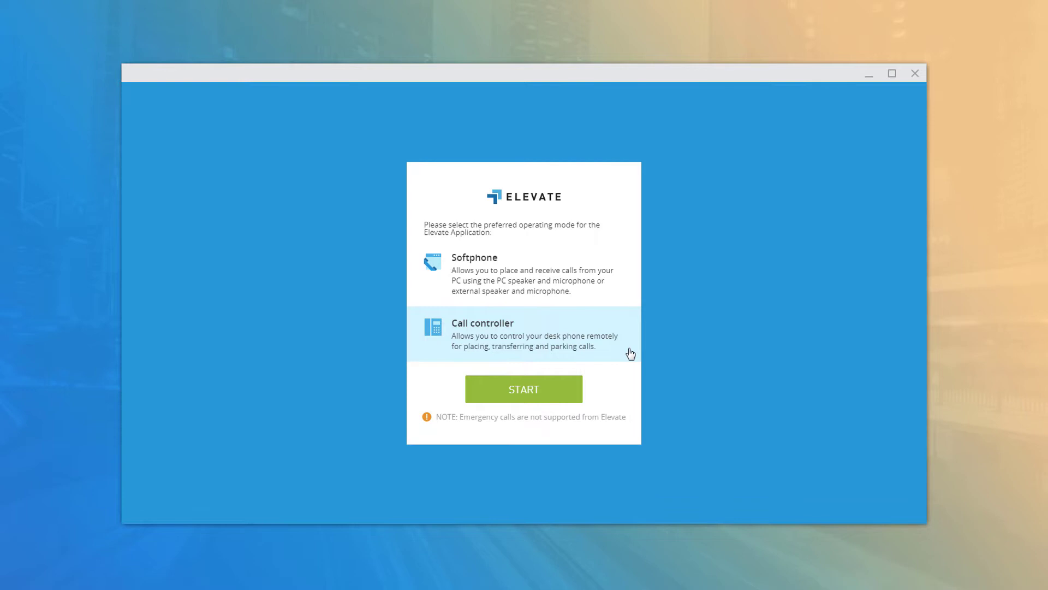
{"action": "left_click", "coordinate": [575, 396]}
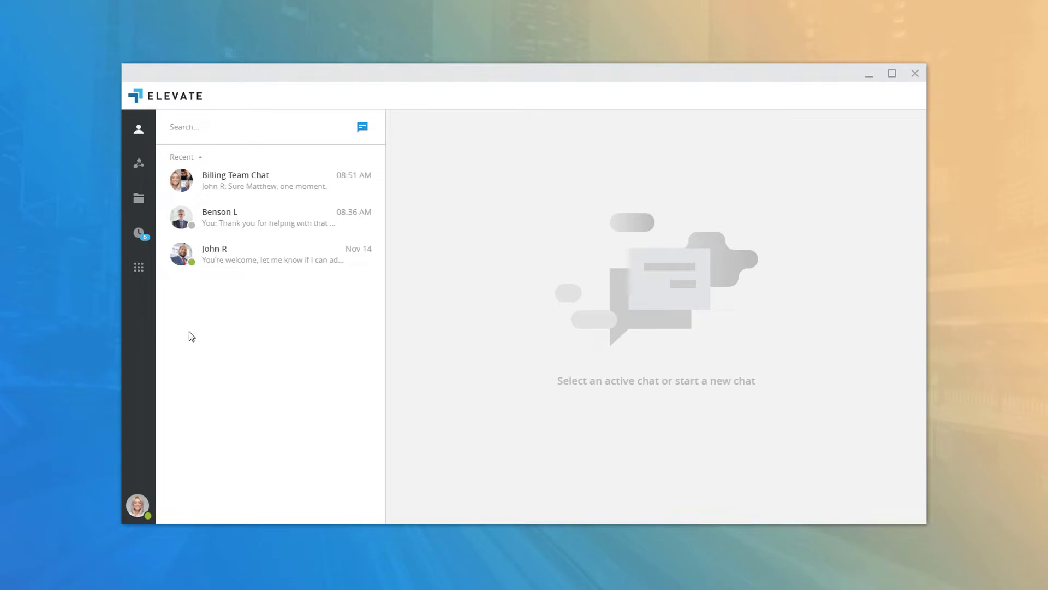
Open the Billing Support colleague's conversation and send them a short greeting message.
{"action": "left_click", "coordinate": [270, 257]}
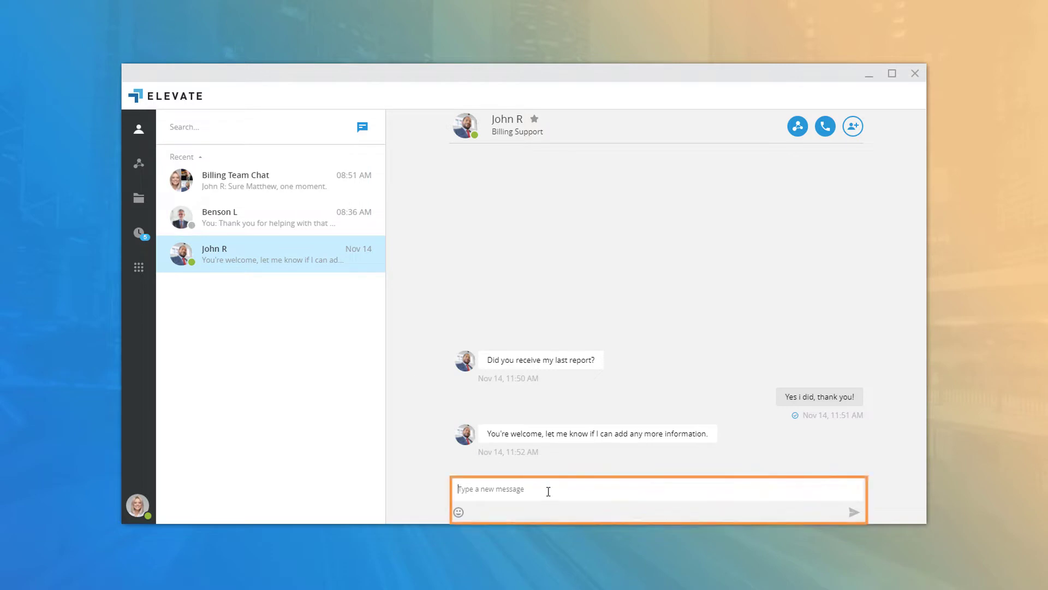
{"action": "type", "text": "Howdy John"}
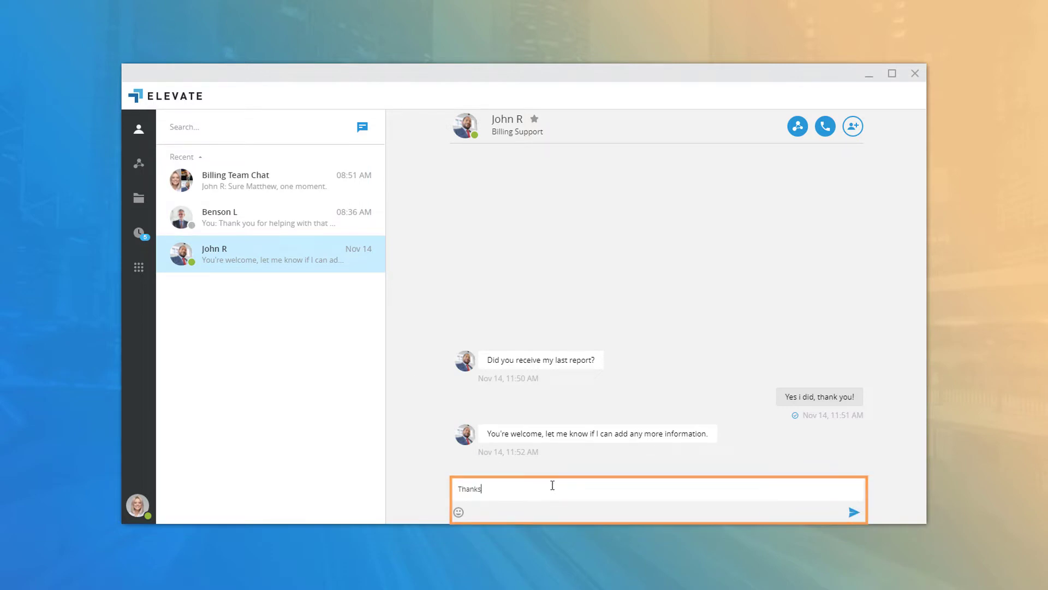
{"action": "key", "text": "Return"}
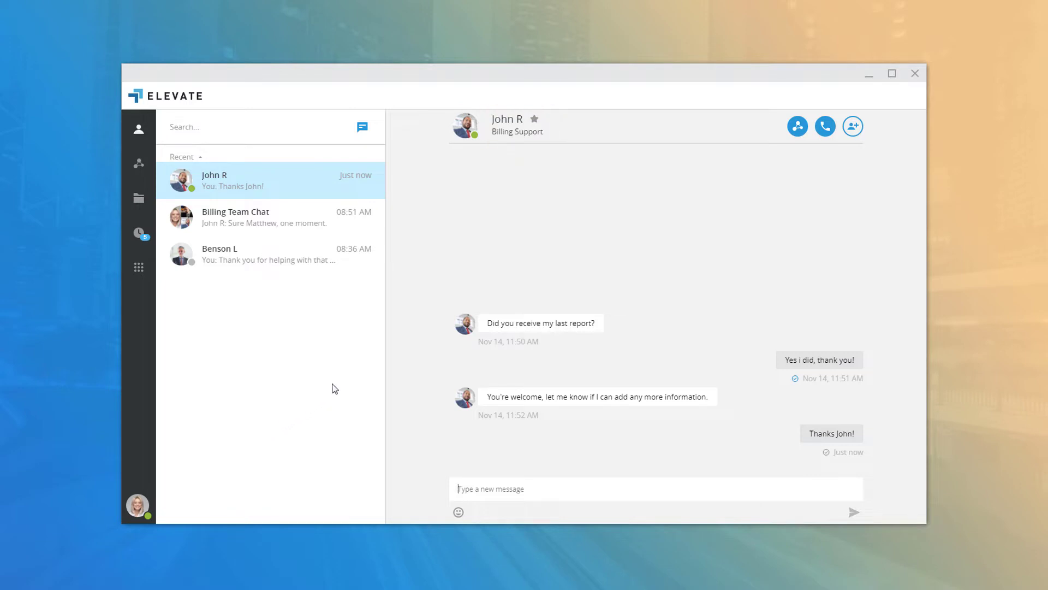
Star the Billing Support contact as a favourite, start a Meet now meeting, and call them.
{"action": "left_click", "coordinate": [463, 134]}
{"action": "left_click", "coordinate": [535, 120]}
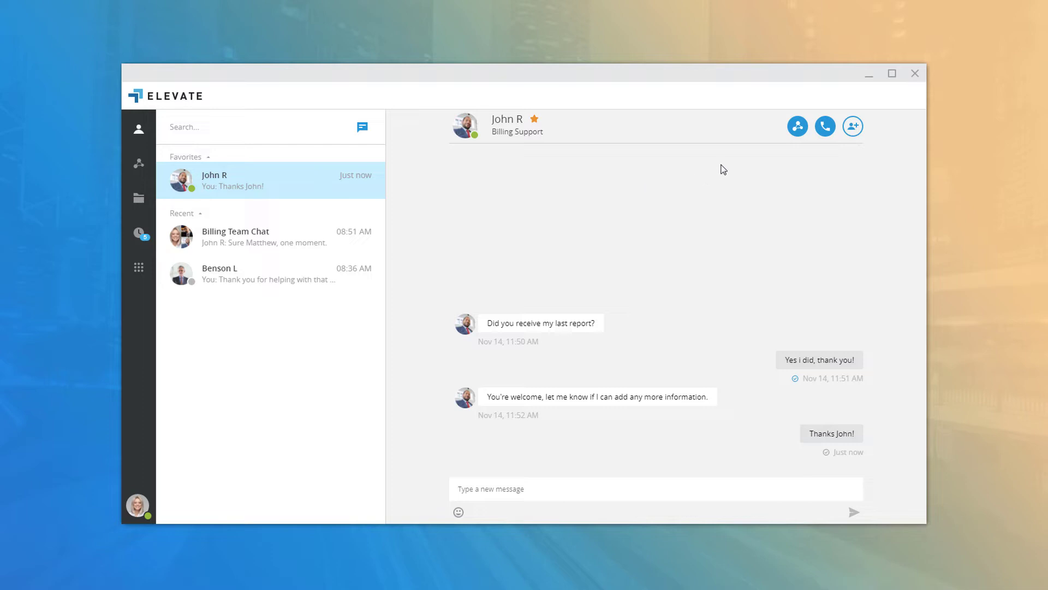
{"action": "left_click", "coordinate": [798, 127]}
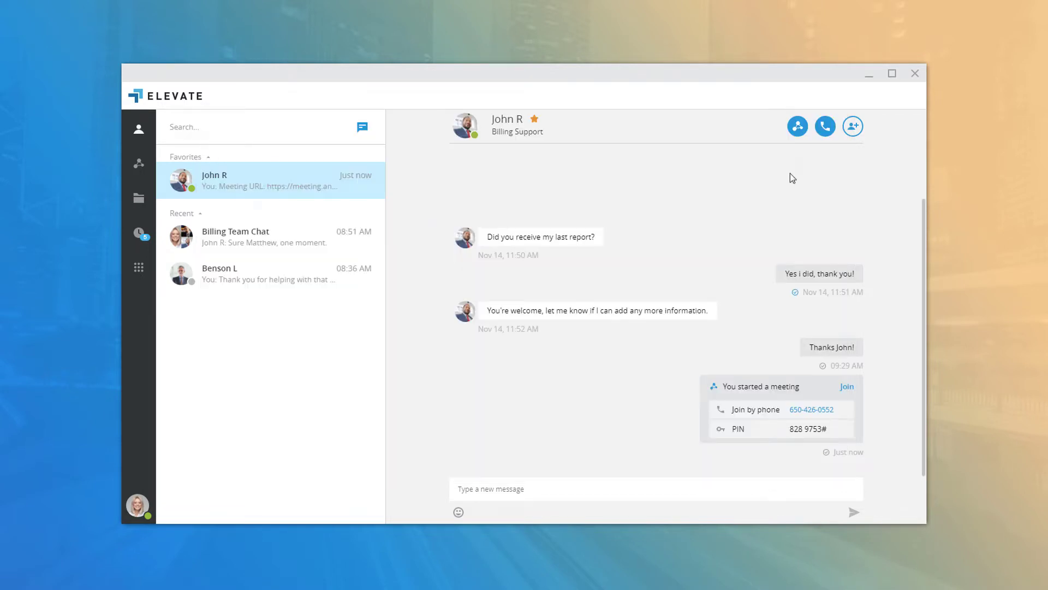
{"action": "left_click", "coordinate": [825, 126]}
Add a second Billing Support colleague to form a group chat and send 'Hey guys!'.
{"action": "left_click", "coordinate": [854, 129]}
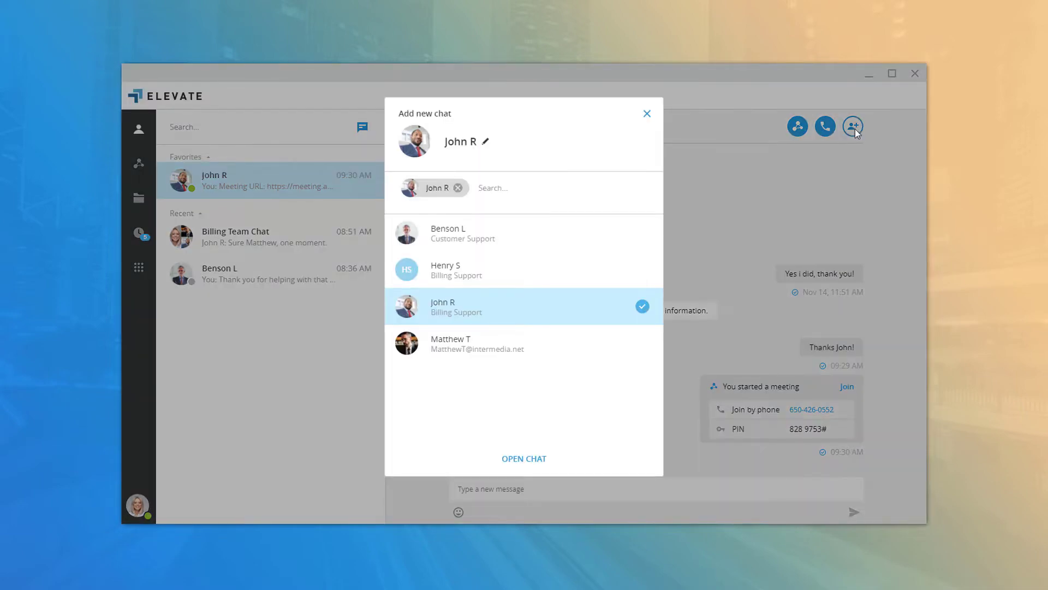
{"action": "left_click", "coordinate": [464, 269]}
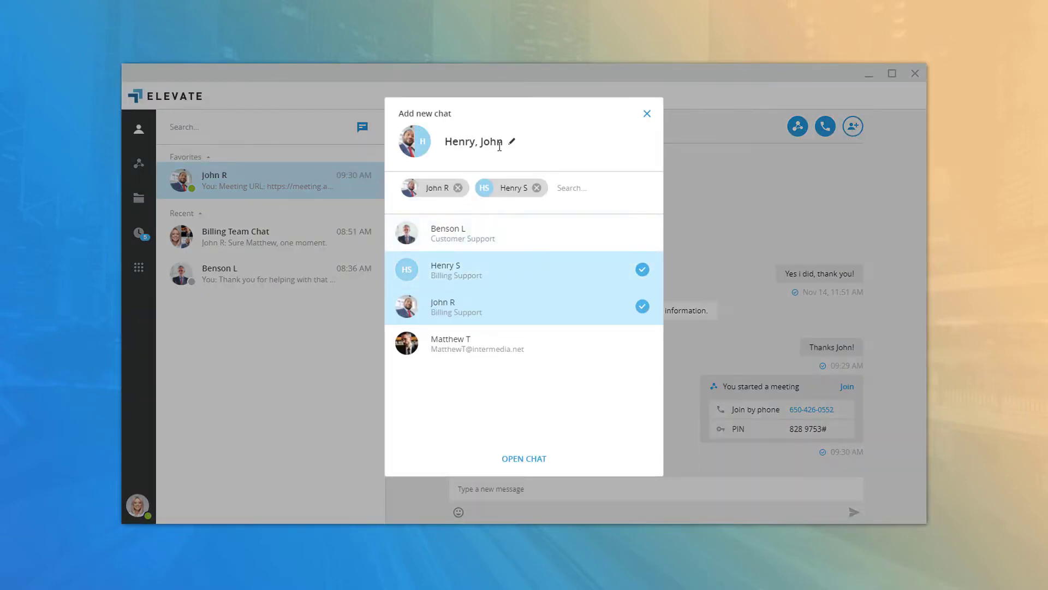
{"action": "left_click", "coordinate": [524, 458]}
{"action": "type", "text": "Hey guys!"}
{"action": "key", "text": "Return"}
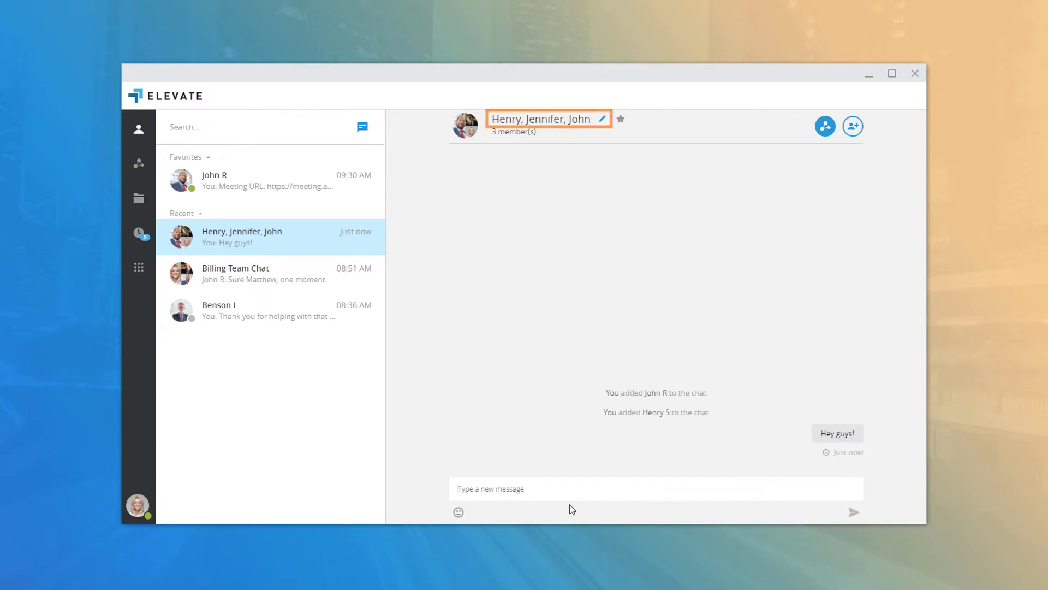
Rename the group chat to 'New chat room'.
{"action": "left_click", "coordinate": [605, 123]}
{"action": "type", "text": "New chat room"}
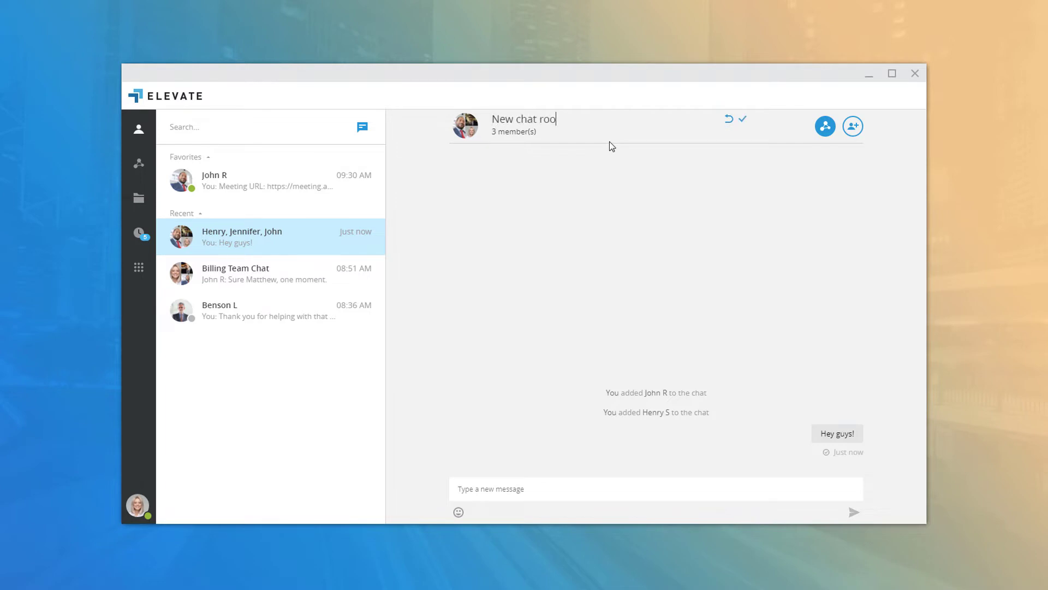
{"action": "key", "text": "Return"}
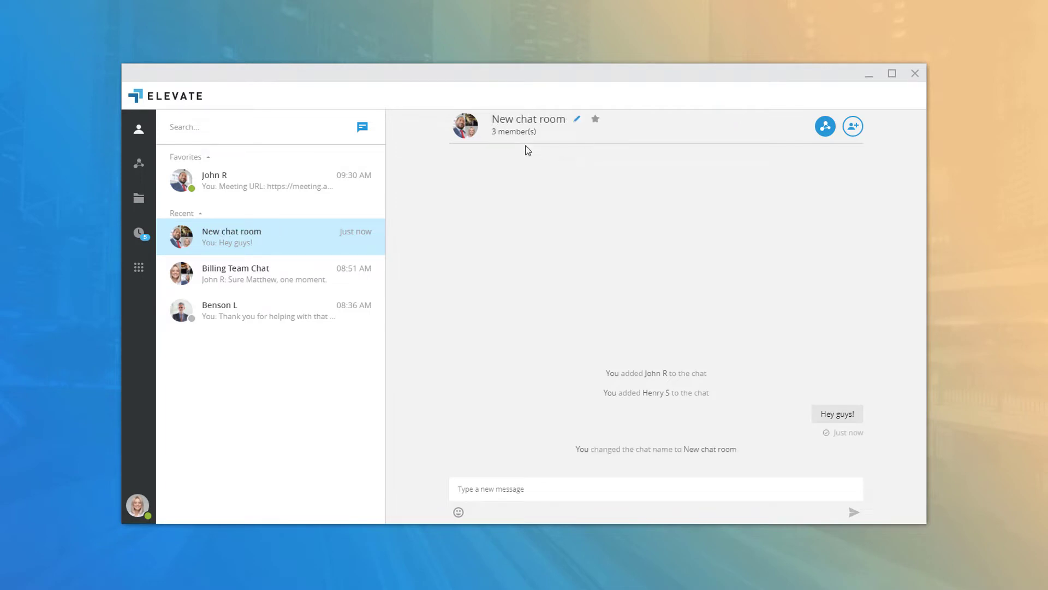
Check the chat's members list, then search contacts for a colleague by name.
{"action": "left_click", "coordinate": [469, 126]}
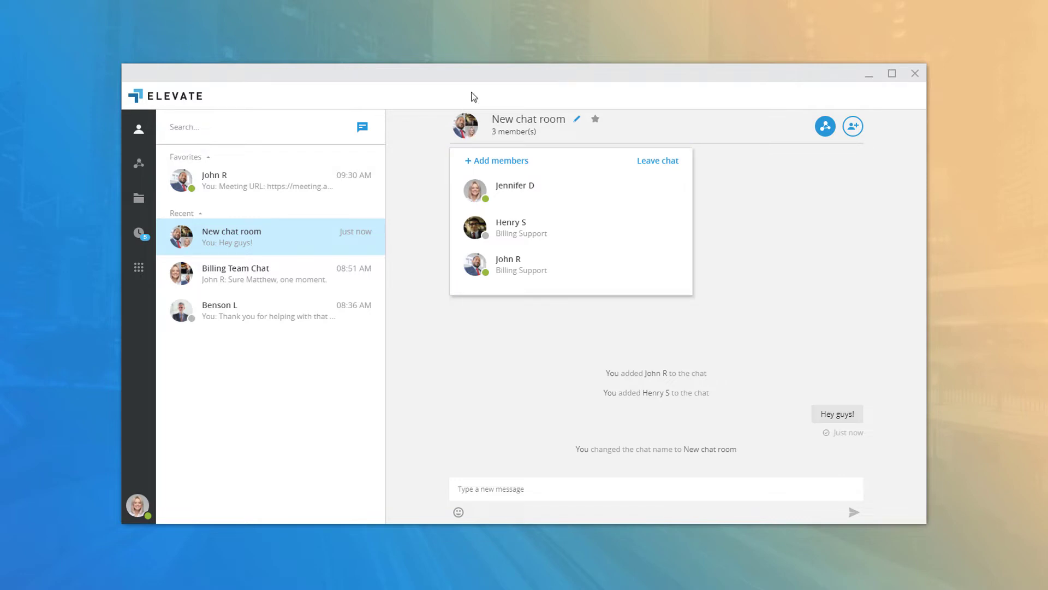
{"action": "left_click", "coordinate": [709, 133]}
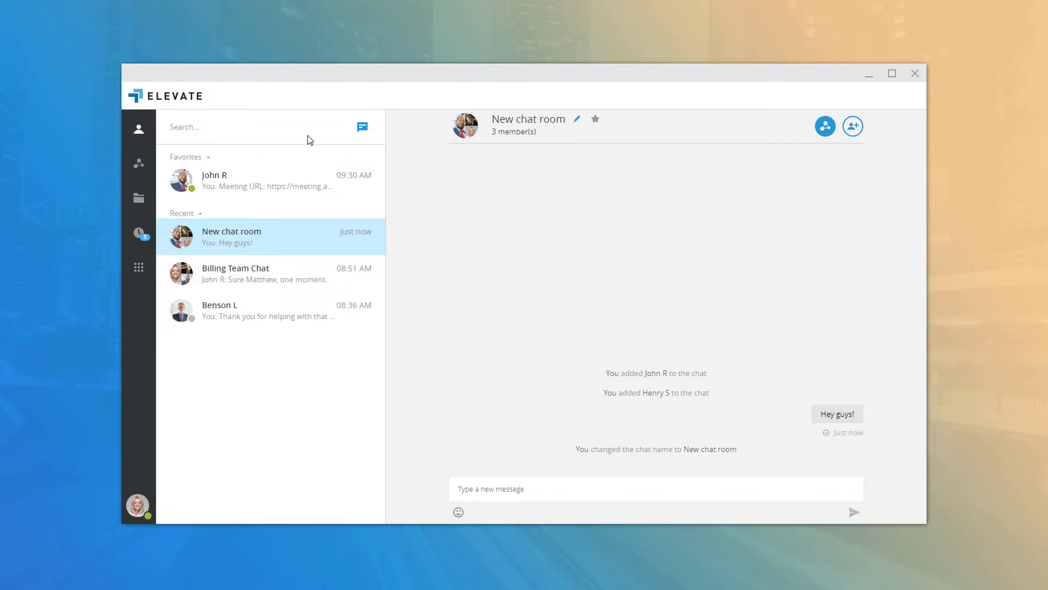
{"action": "type", "text": "Matt"}
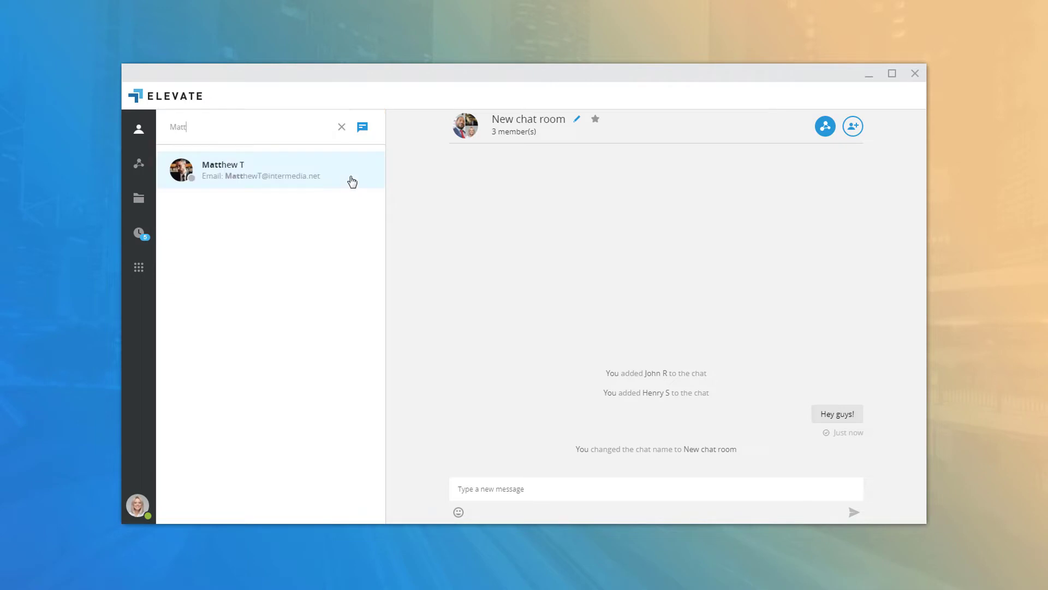
Open a one-on-one chat with the colleague found in the search results.
{"action": "left_click", "coordinate": [246, 181]}
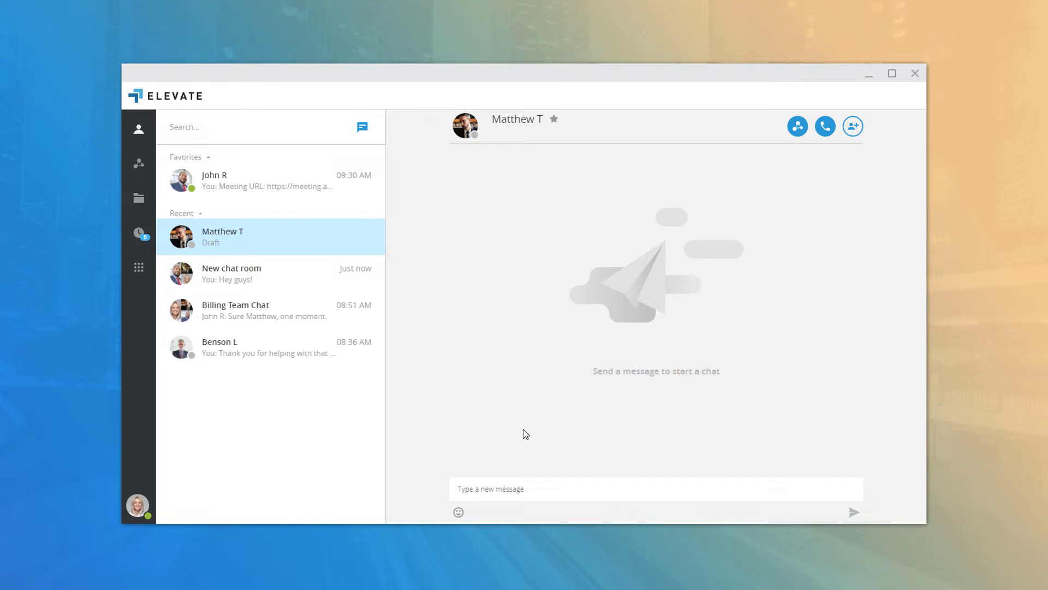
Create a group chat named 'Support Chat' with two selected contacts and open it.
{"action": "left_click", "coordinate": [365, 130]}
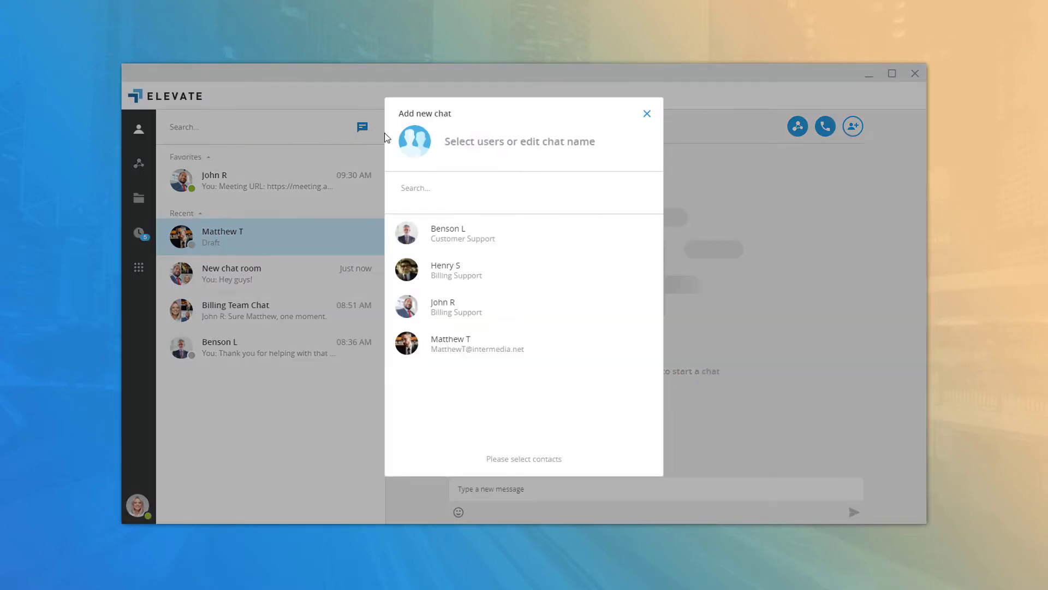
{"action": "left_click", "coordinate": [491, 139]}
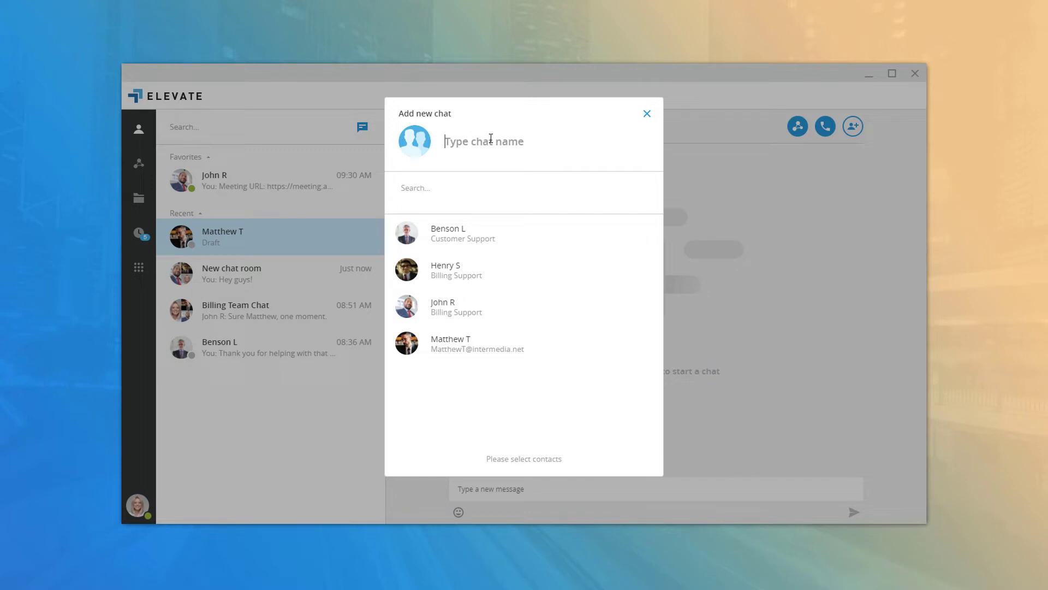
{"action": "type", "text": "Support Chat"}
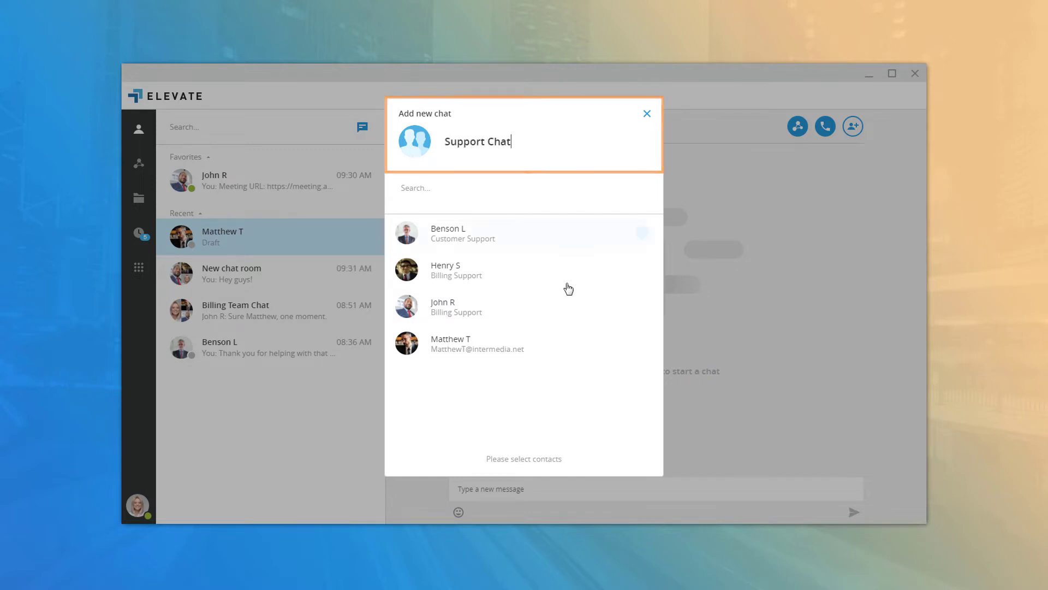
{"action": "left_click", "coordinate": [494, 344]}
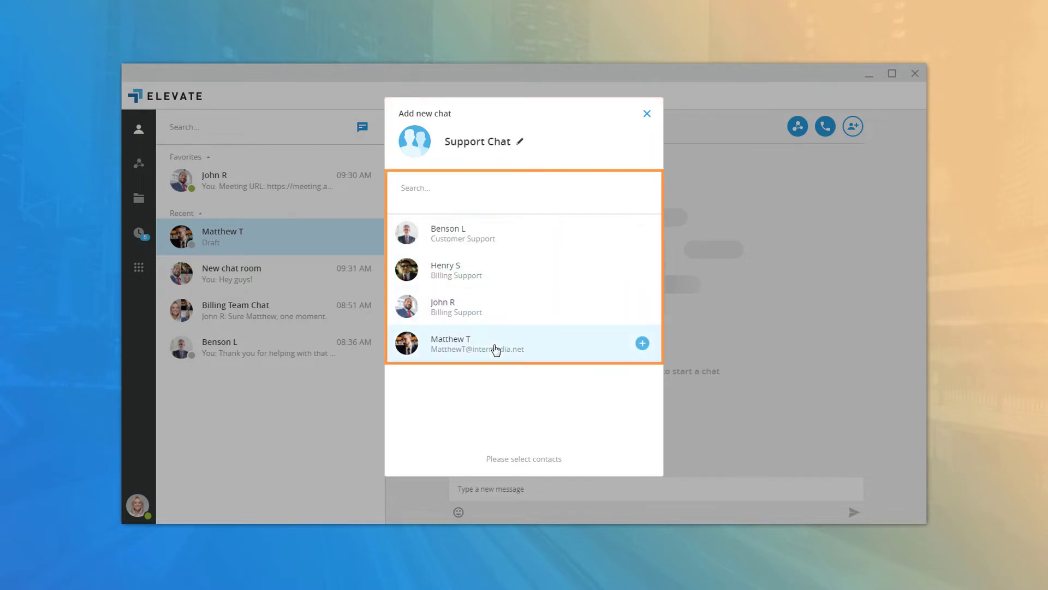
{"action": "left_click", "coordinate": [479, 309]}
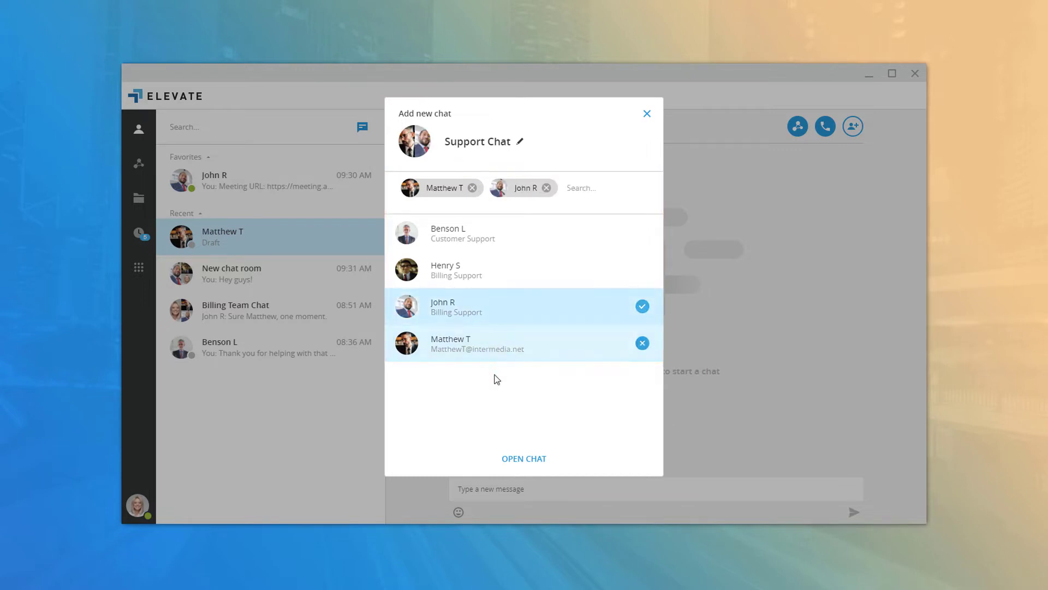
{"action": "left_click", "coordinate": [514, 461]}
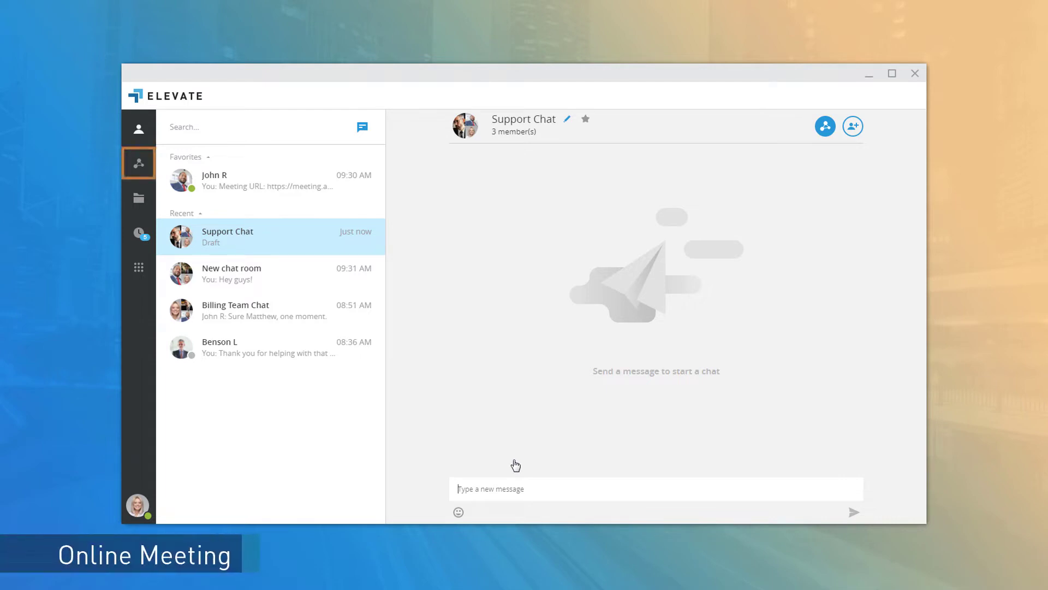
Show the online meeting info, copy its details to the clipboard, and start my meeting.
{"action": "left_click", "coordinate": [140, 175]}
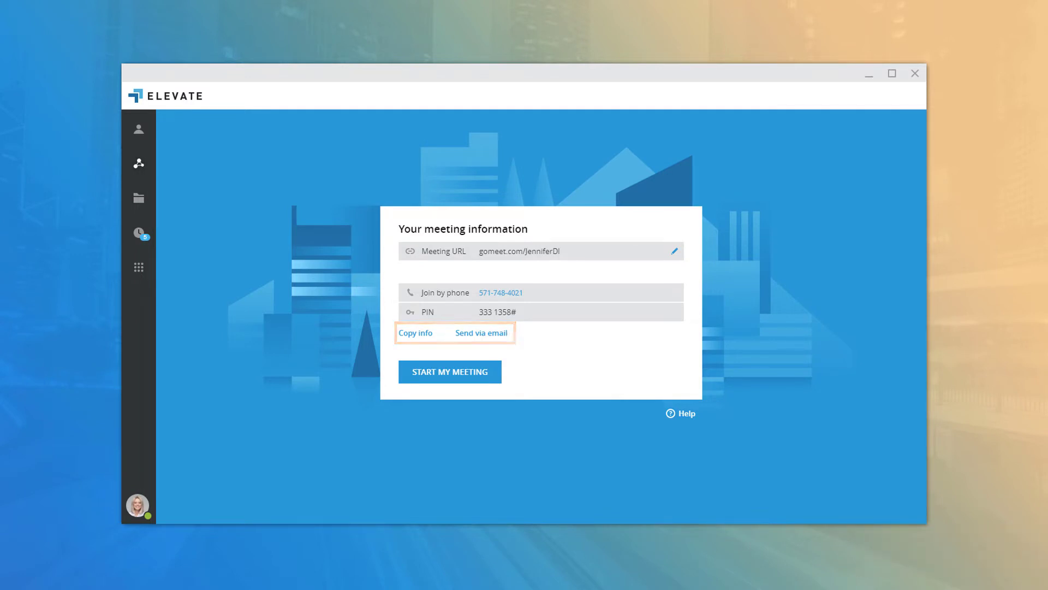
{"action": "left_click", "coordinate": [411, 340]}
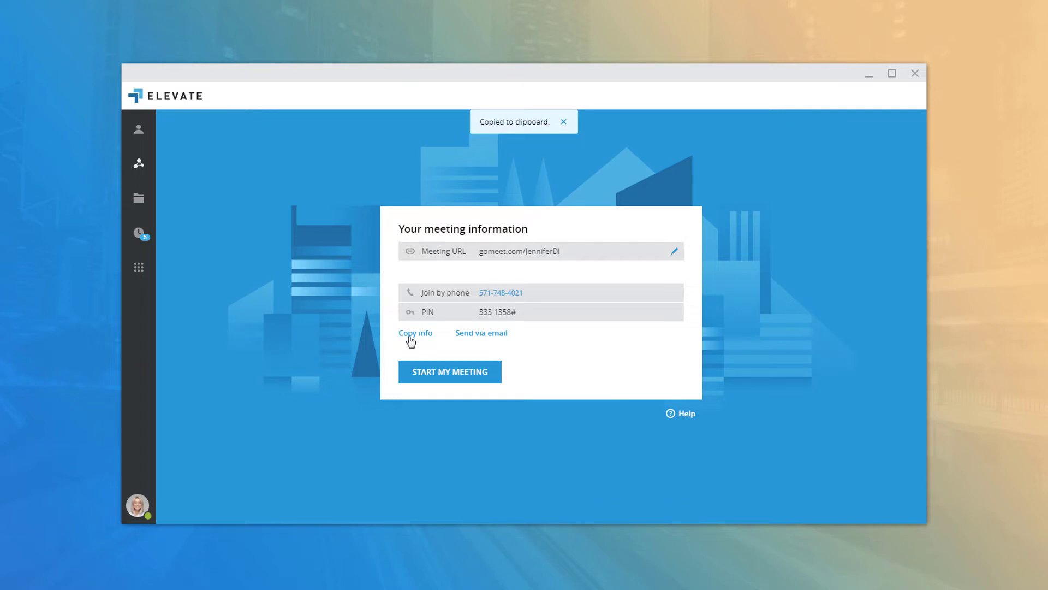
{"action": "left_click", "coordinate": [480, 374]}
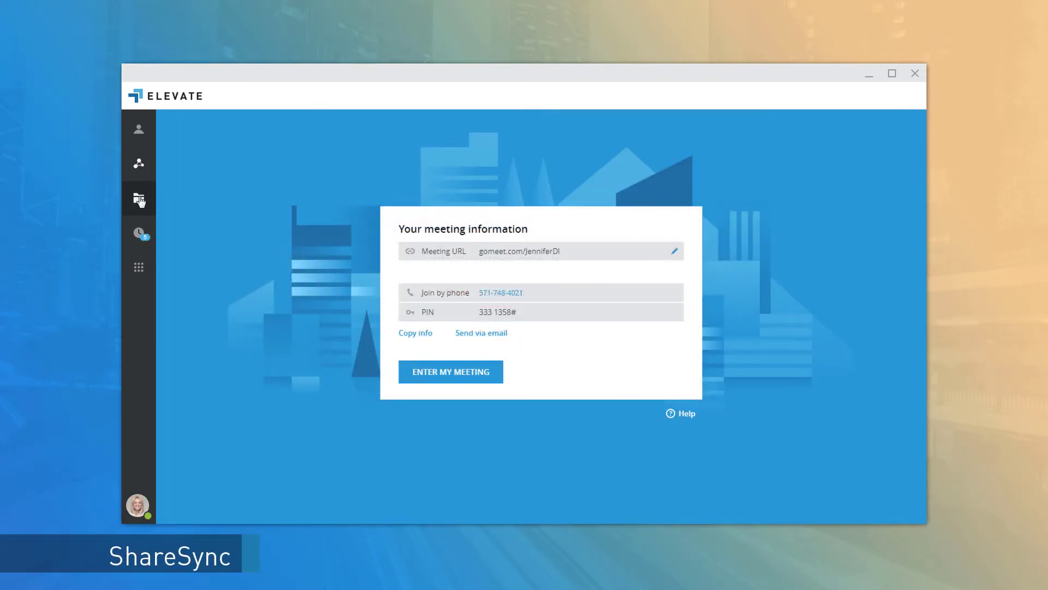
Go to the ShareSync files page and launch the ShareSync web app.
{"action": "left_click", "coordinate": [139, 200]}
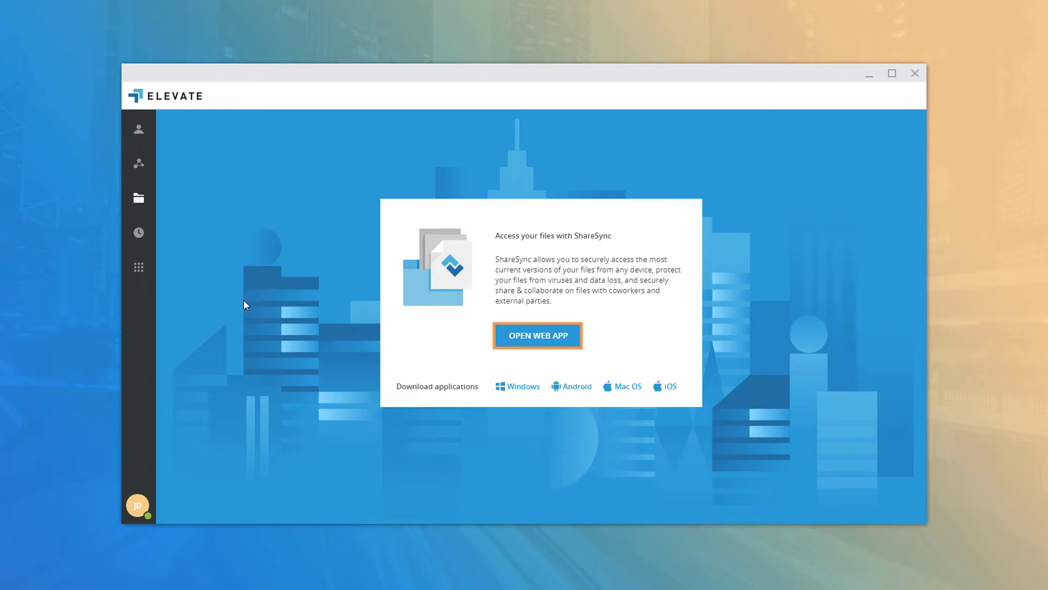
{"action": "left_click", "coordinate": [528, 342]}
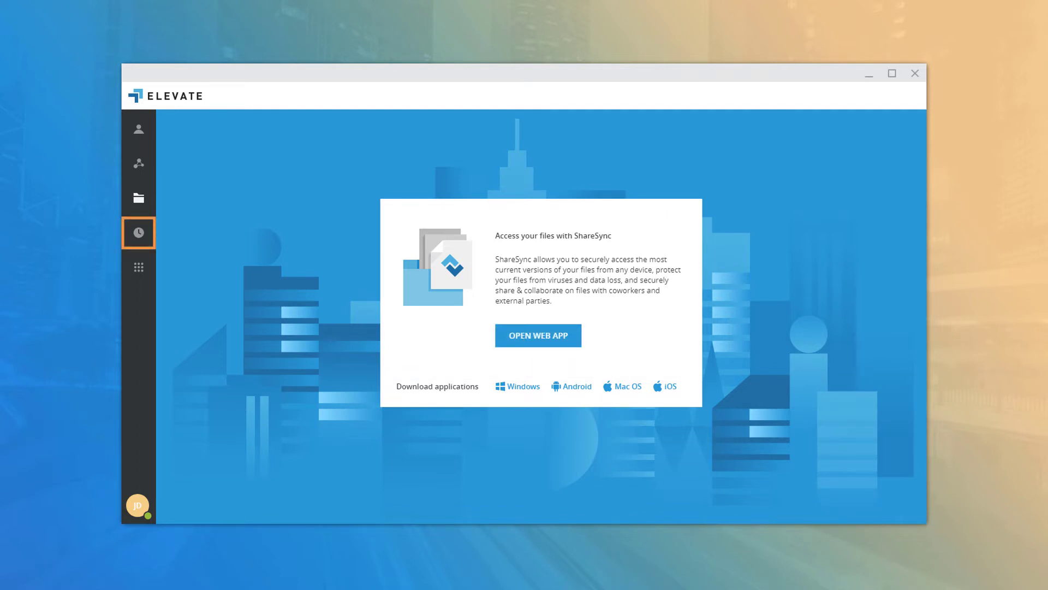
View Call History, filter to missed calls, then return to the All calls list.
{"action": "left_click", "coordinate": [140, 234]}
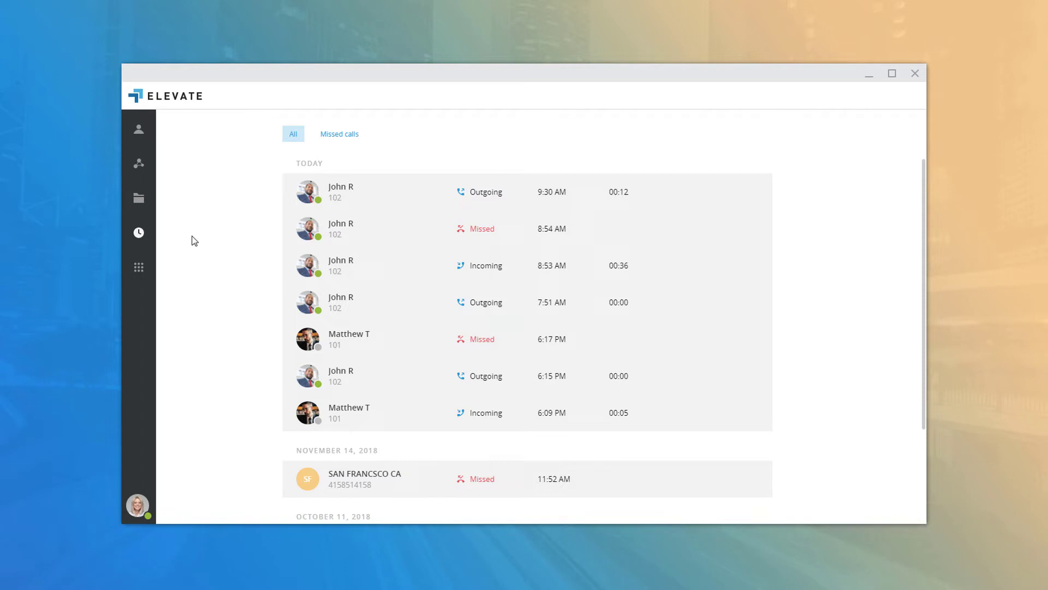
{"action": "left_click", "coordinate": [336, 136]}
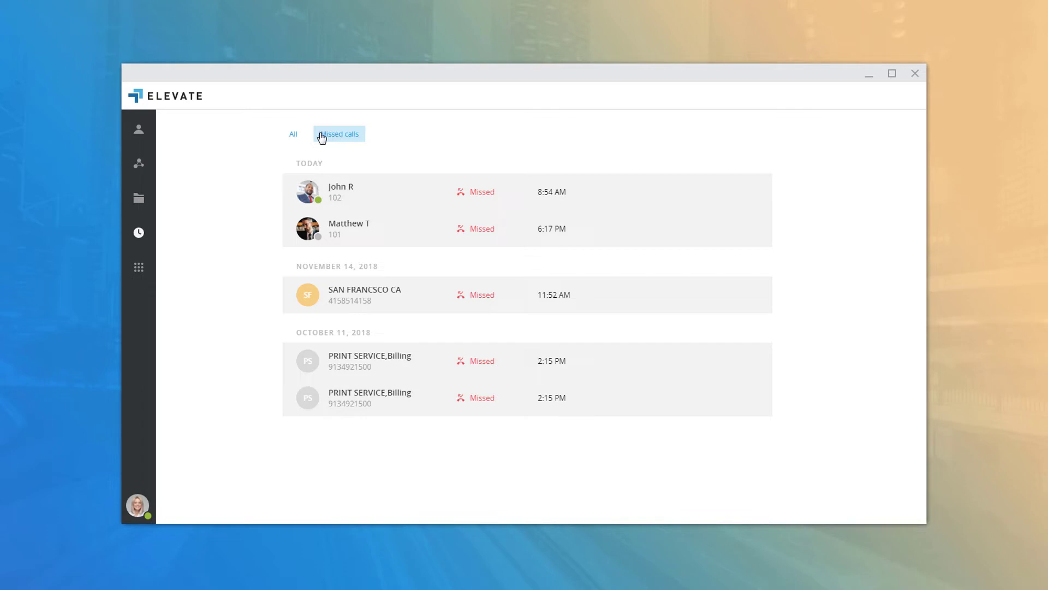
{"action": "left_click", "coordinate": [293, 135]}
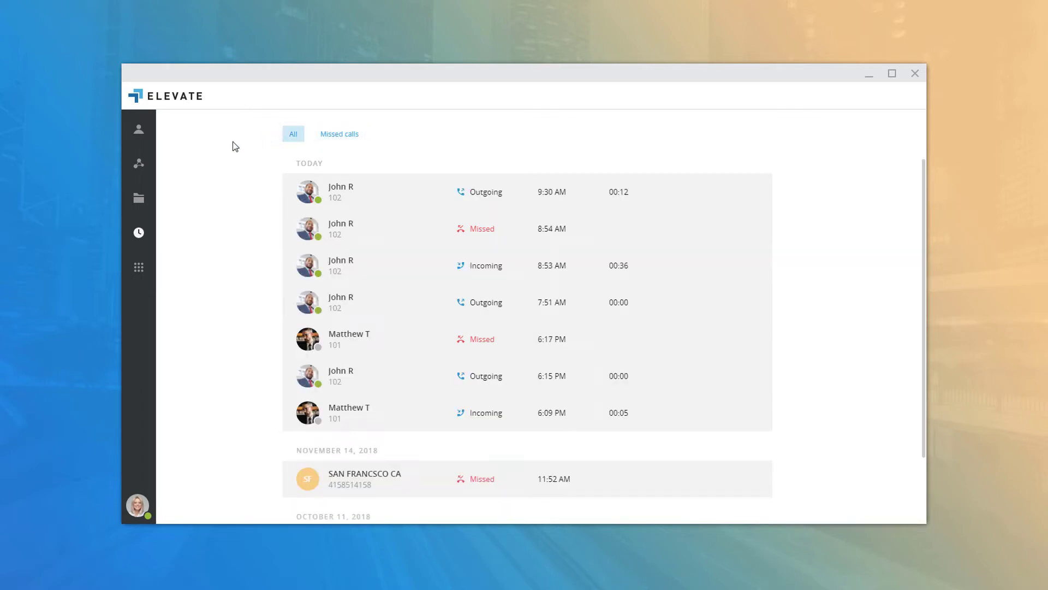
{"action": "mouse_move", "coordinate": [403, 195]}
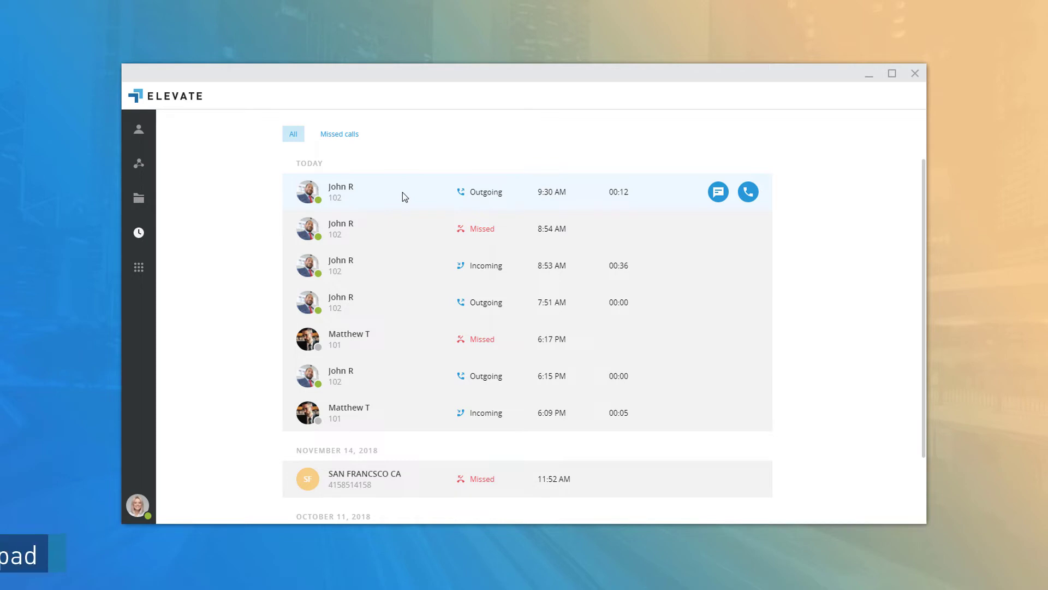
Search the dialpad contacts by first name, view the contact's card, then clear the search.
{"action": "left_click", "coordinate": [138, 277]}
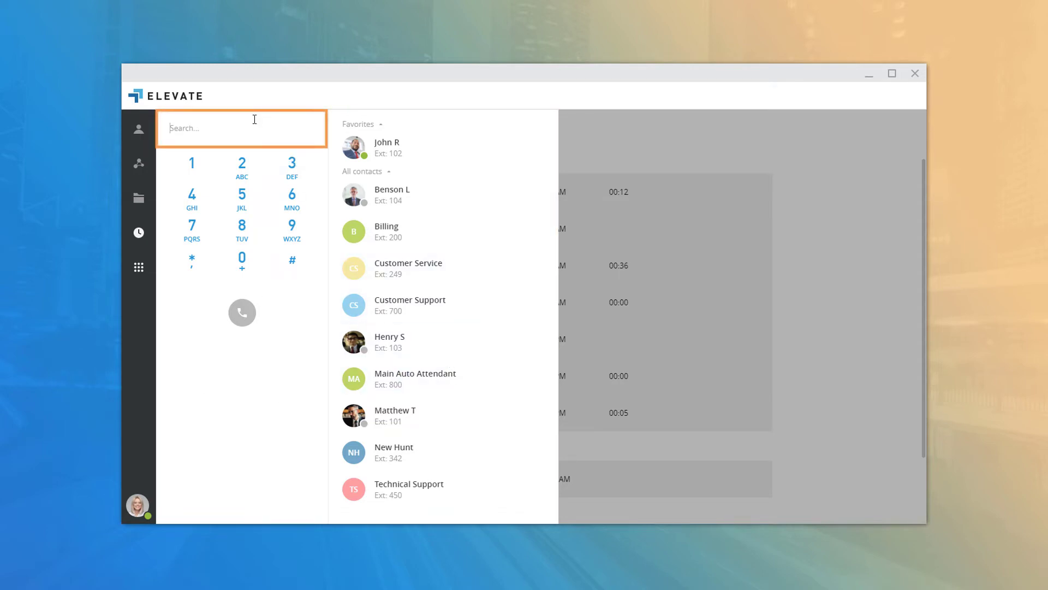
{"action": "type", "text": "Matt"}
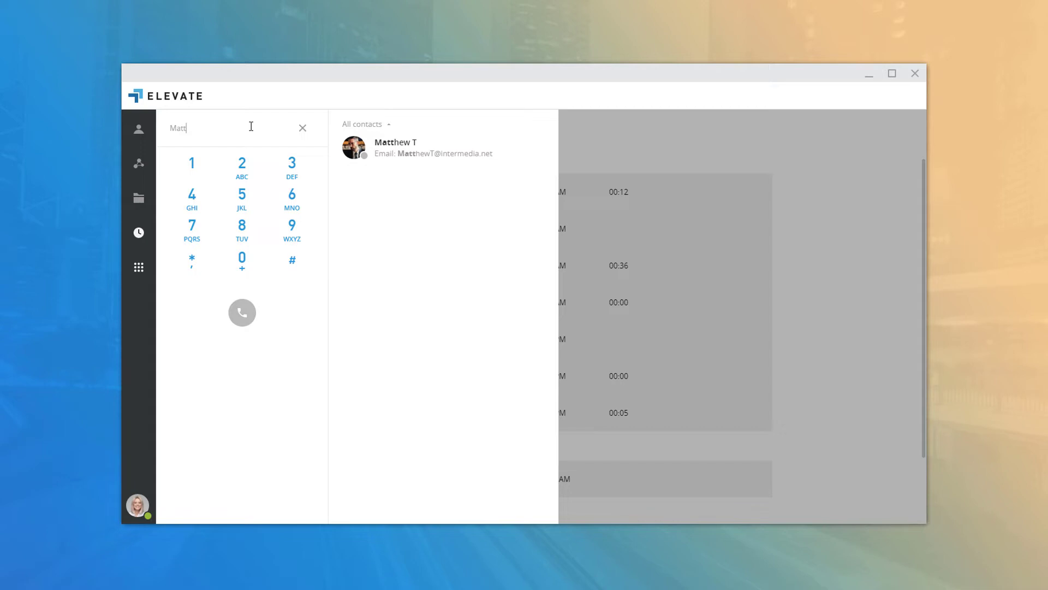
{"action": "mouse_move", "coordinate": [394, 163]}
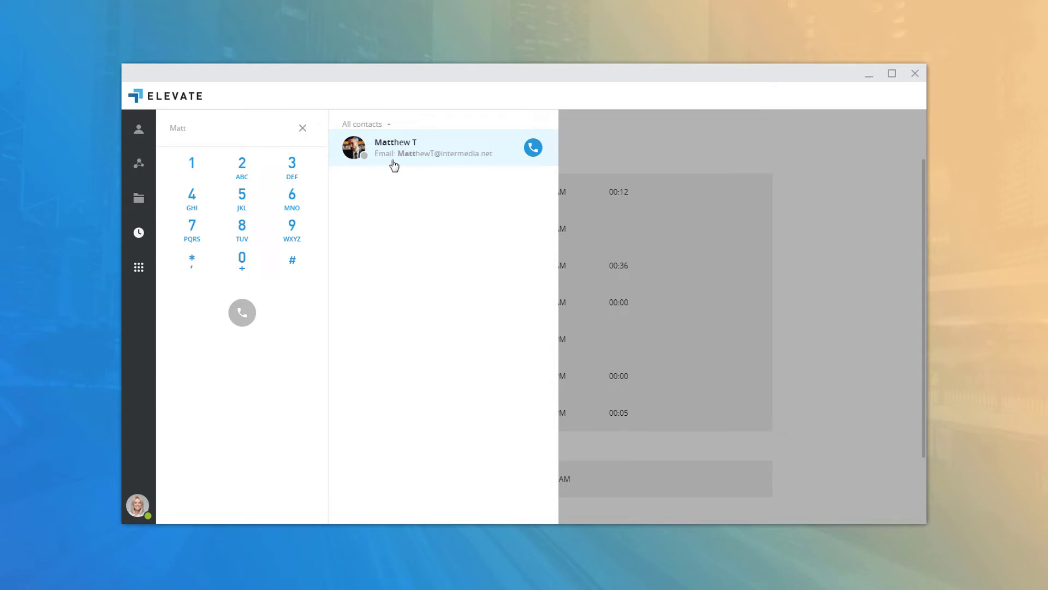
{"action": "left_click", "coordinate": [353, 150]}
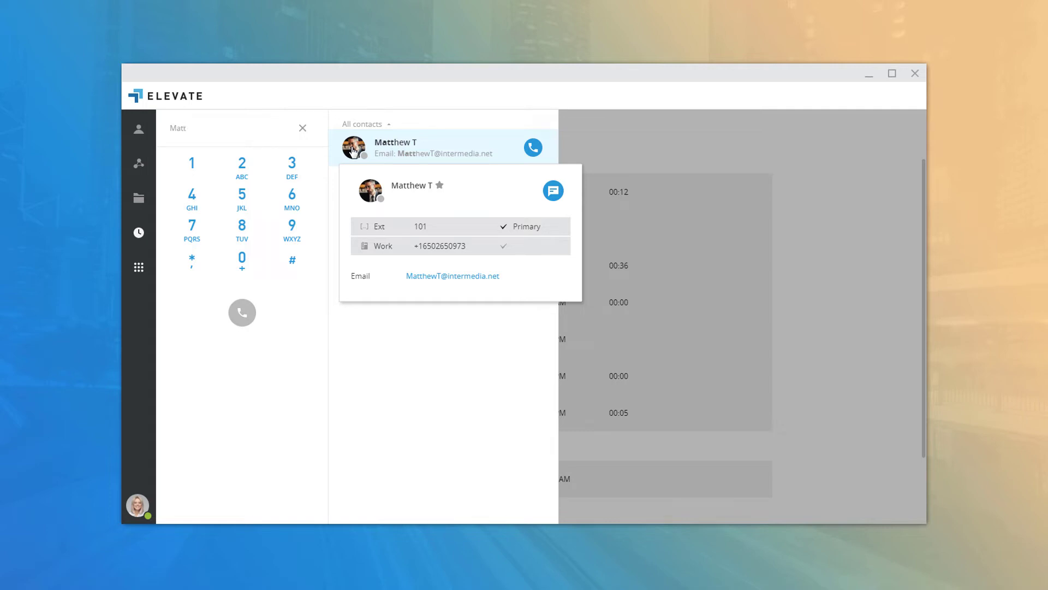
{"action": "left_click", "coordinate": [332, 208]}
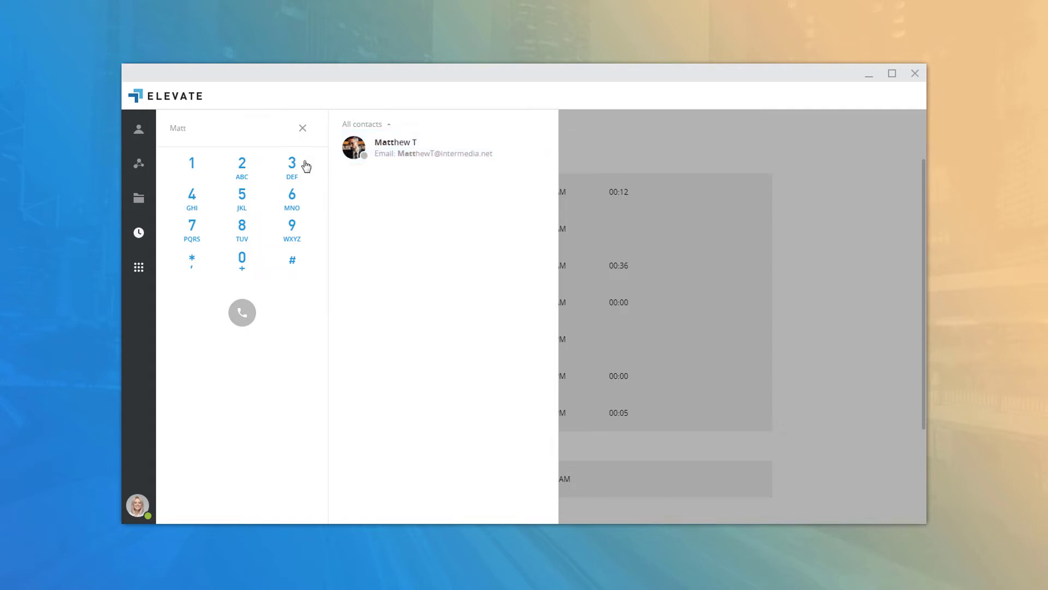
{"action": "left_click", "coordinate": [303, 128]}
Key in an external phone number on the dialpad and place the call.
{"action": "left_click", "coordinate": [242, 225]}
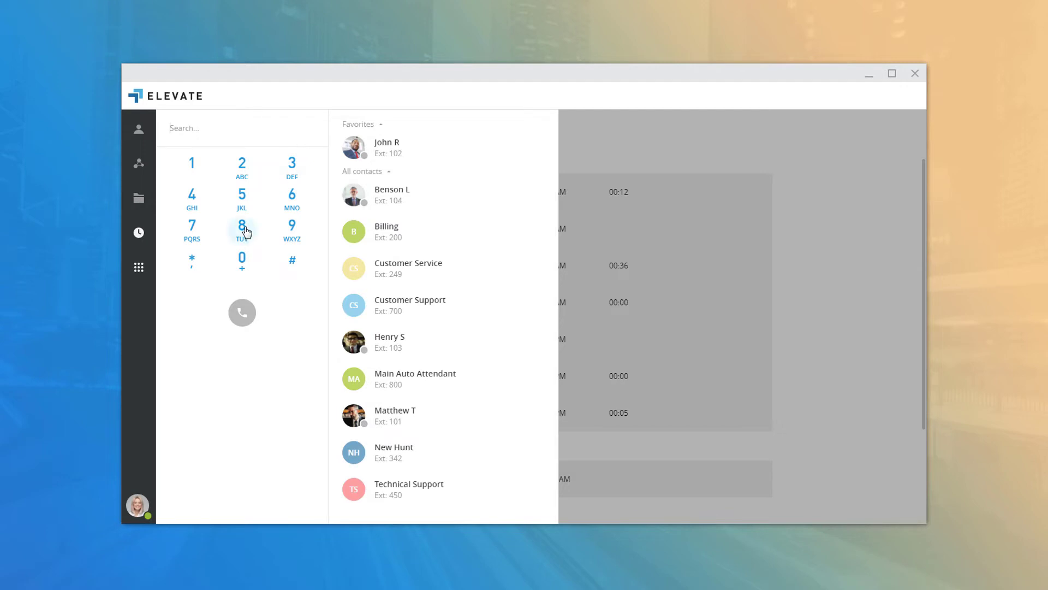
{"action": "left_click", "coordinate": [241, 225]}
{"action": "left_click", "coordinate": [242, 225]}
{"action": "left_click", "coordinate": [242, 163]}
{"action": "left_click", "coordinate": [191, 195]}
{"action": "left_click", "coordinate": [244, 224]}
{"action": "left_click", "coordinate": [191, 195]}
{"action": "left_click", "coordinate": [191, 163]}
{"action": "left_click", "coordinate": [191, 195]}
{"action": "left_click", "coordinate": [292, 164]}
{"action": "left_click", "coordinate": [242, 313]}
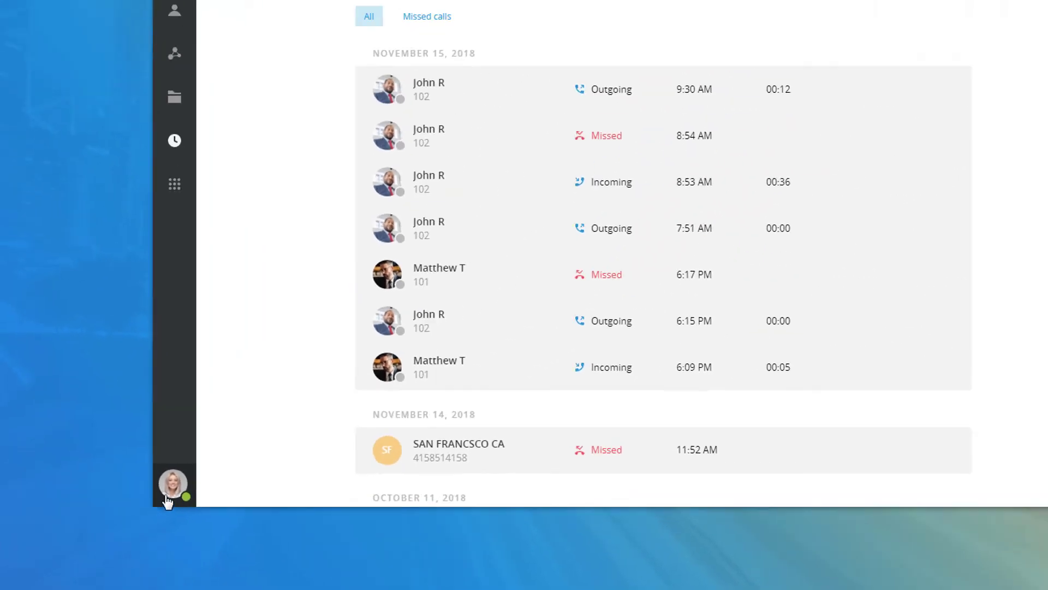
Keep presence status Available in the profile panel, view My profile, then Application settings.
{"action": "left_click", "coordinate": [243, 451]}
{"action": "left_click", "coordinate": [273, 204]}
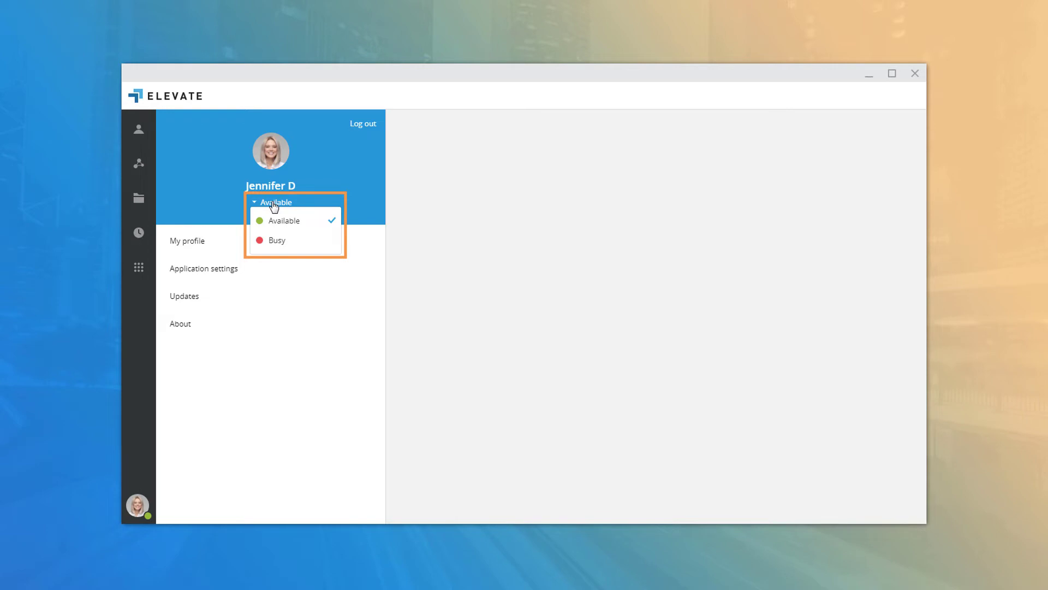
{"action": "left_click", "coordinate": [274, 203]}
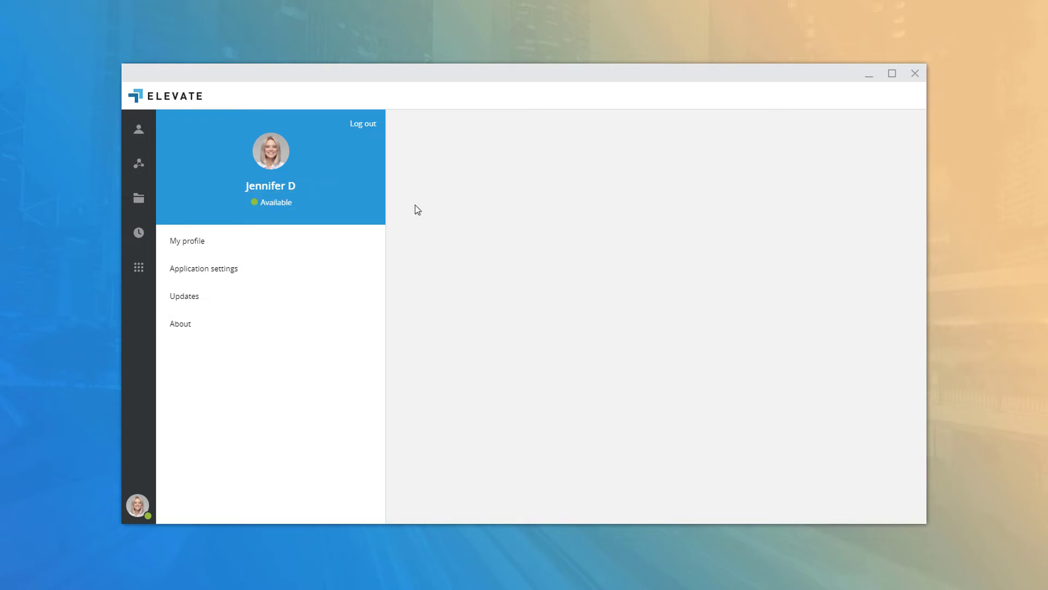
{"action": "left_click", "coordinate": [352, 248]}
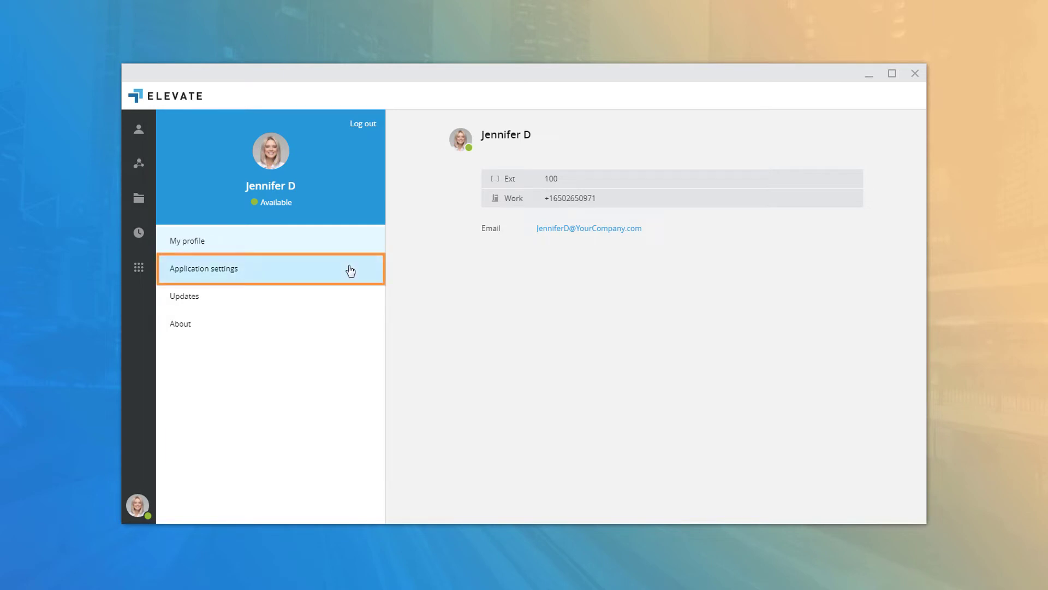
{"action": "left_click", "coordinate": [350, 270]}
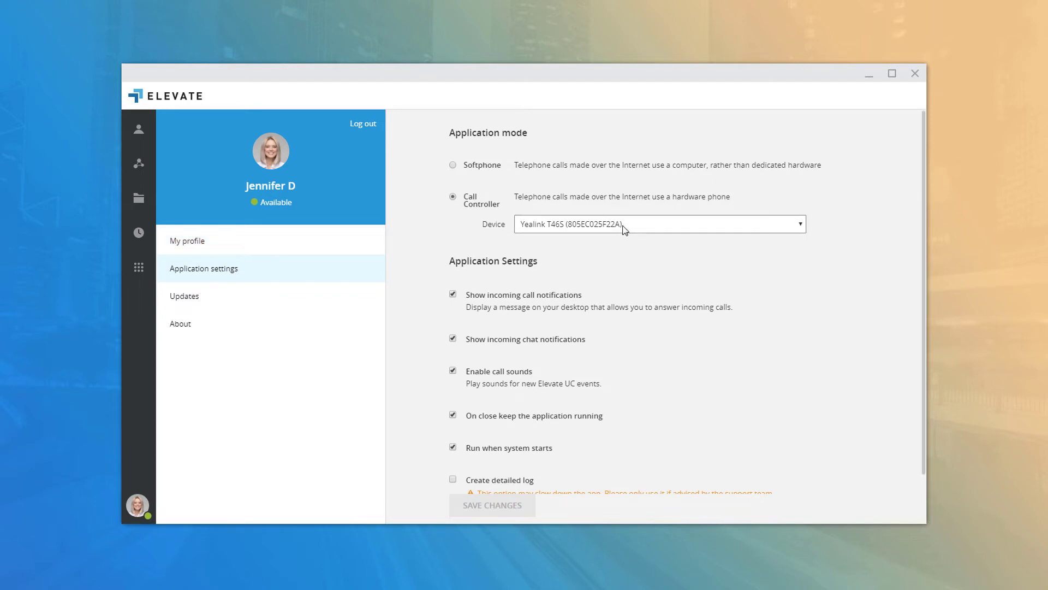
Check the device list, keeping Yealink T46S, then switch application mode to Softphone.
{"action": "left_click", "coordinate": [624, 228]}
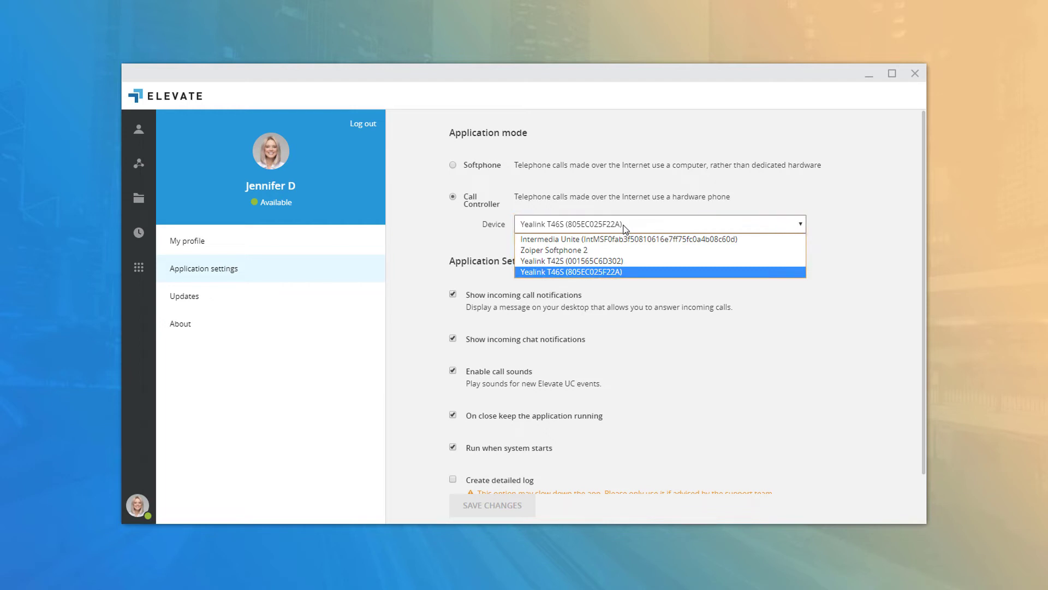
{"action": "left_click", "coordinate": [624, 228]}
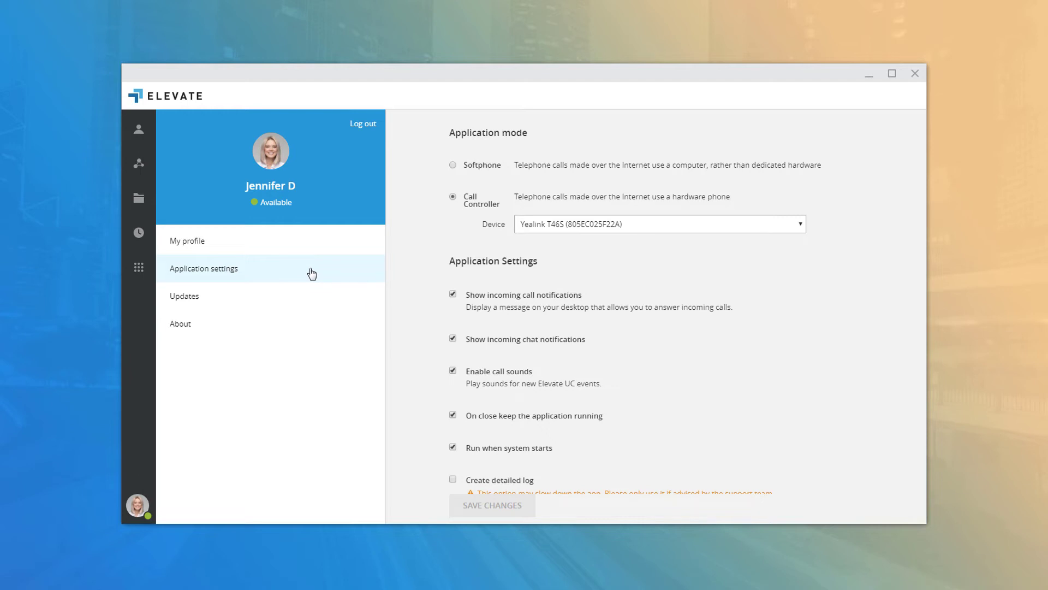
{"action": "left_click", "coordinate": [453, 165]}
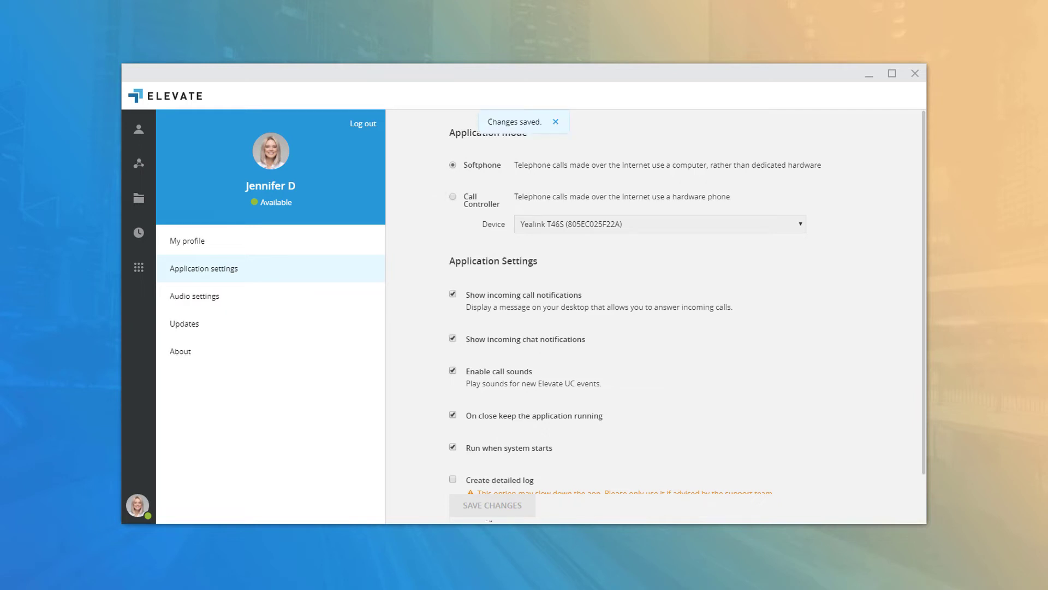
{"action": "left_click", "coordinate": [283, 300]}
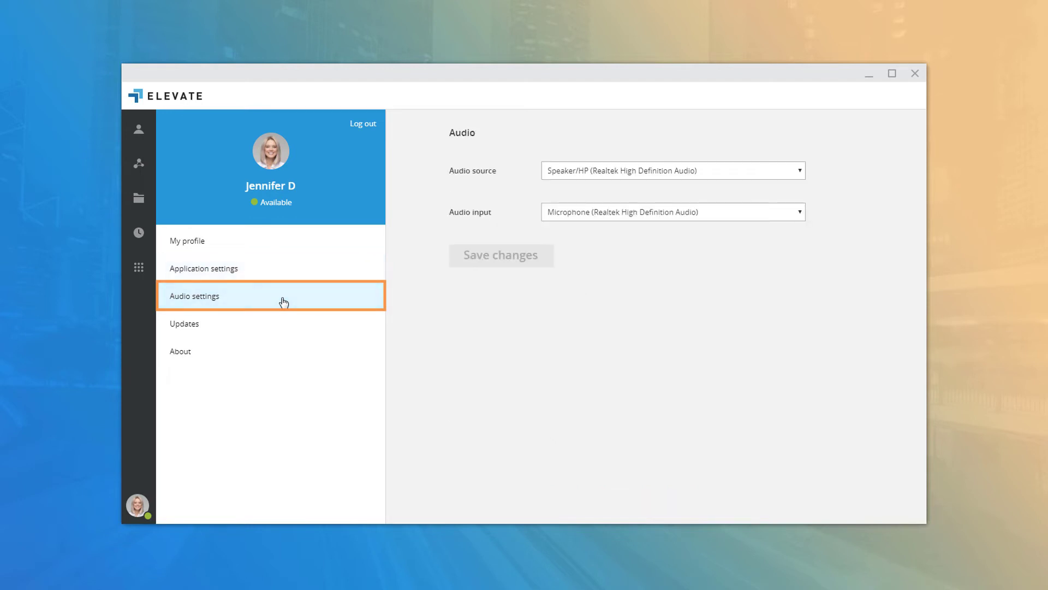
{"action": "left_click", "coordinate": [583, 171]}
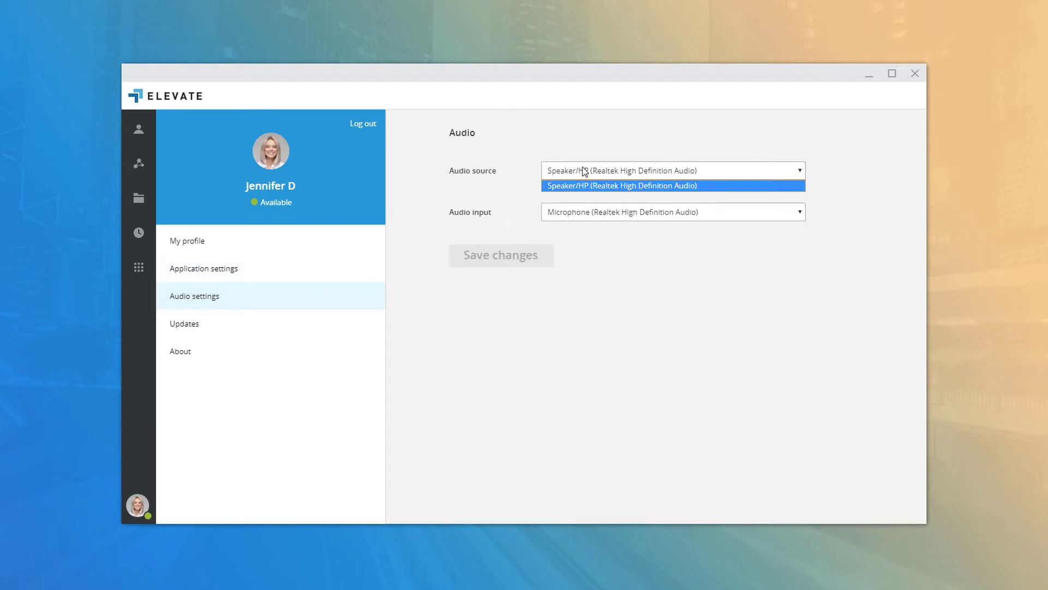
{"action": "left_click", "coordinate": [583, 185]}
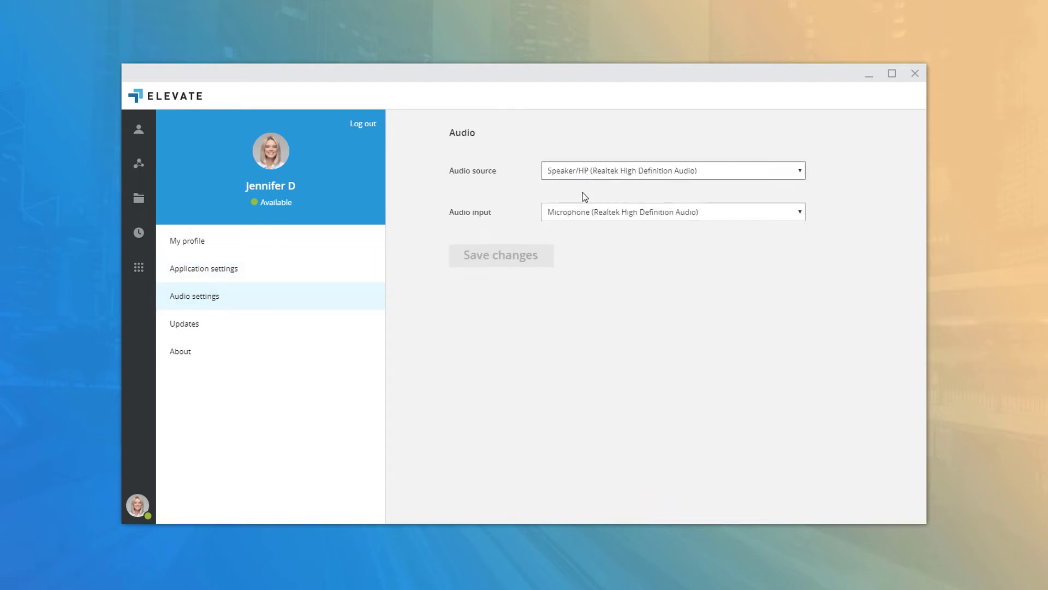
{"action": "left_click", "coordinate": [583, 212]}
{"action": "left_click", "coordinate": [583, 215]}
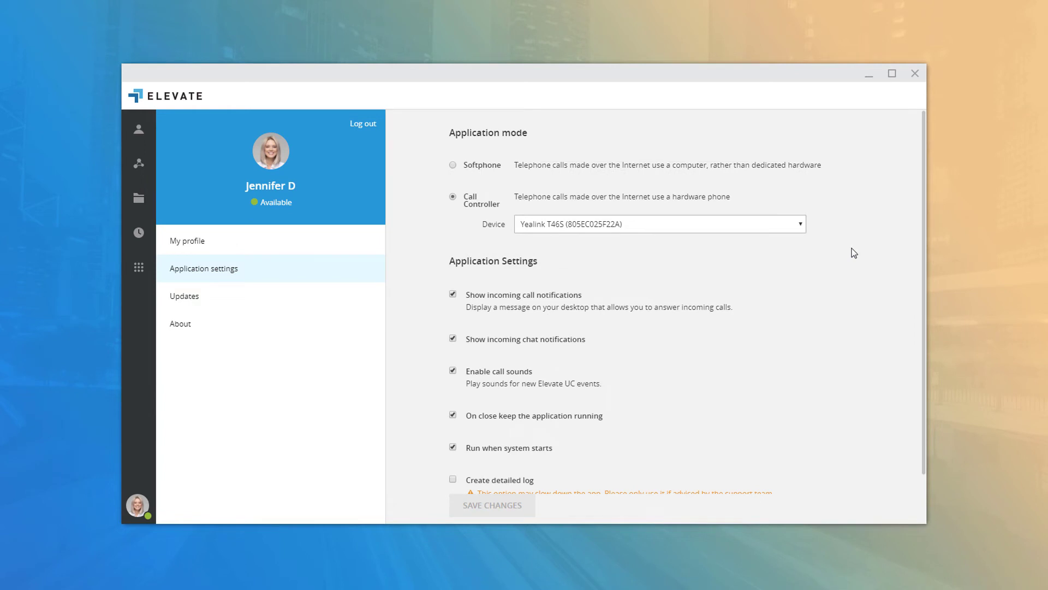
{"action": "scroll", "coordinate": [853, 262], "scroll_direction": "down", "scroll_amount": 2}
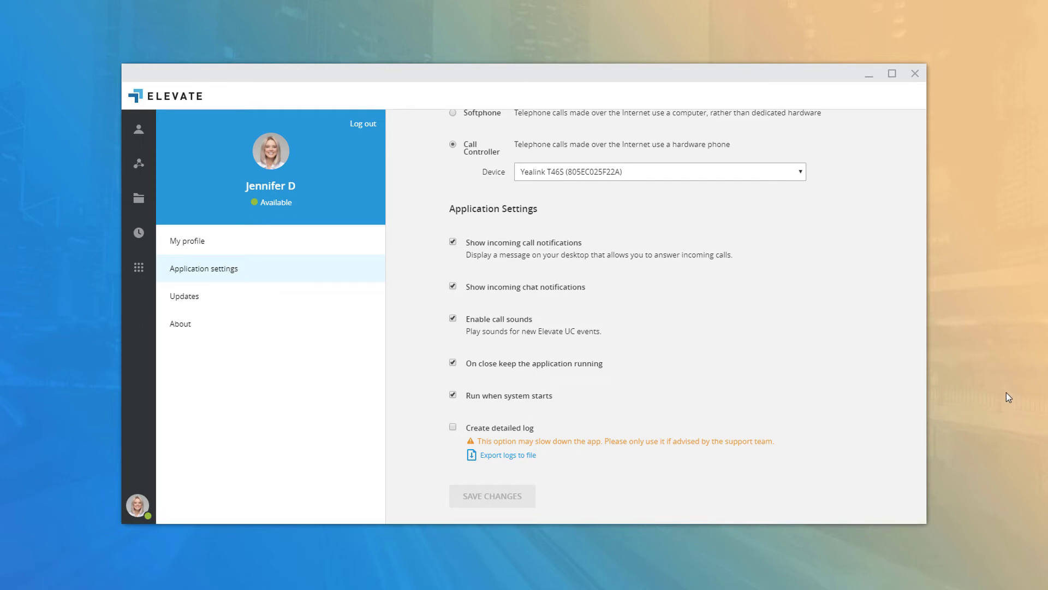
{"action": "left_click", "coordinate": [916, 74]}
Check Updates, confirming 2.0.128 is the latest version, then view the About page.
{"action": "left_click", "coordinate": [282, 309]}
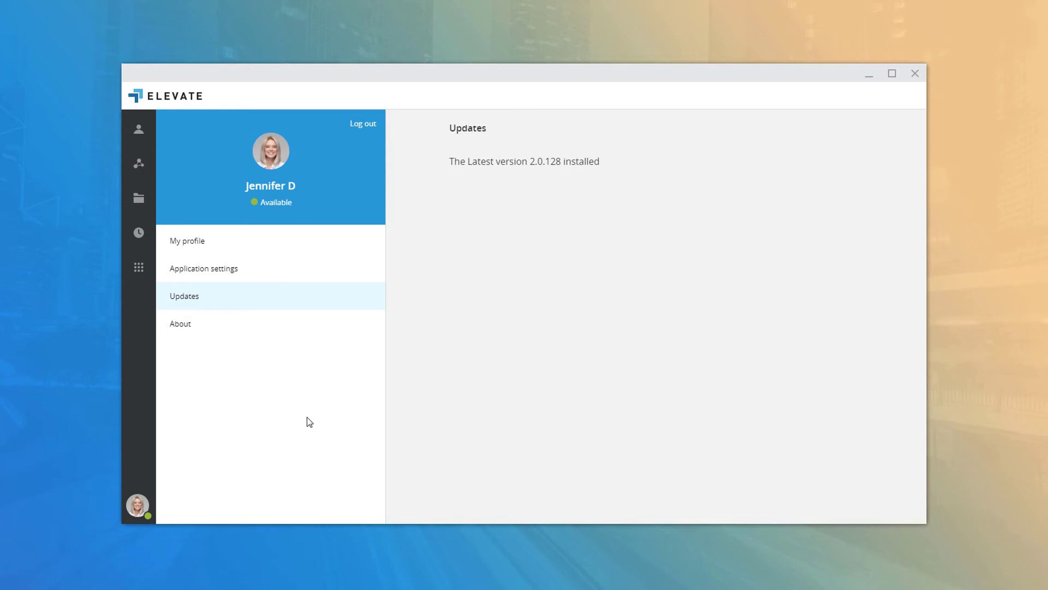
{"action": "left_click", "coordinate": [261, 326]}
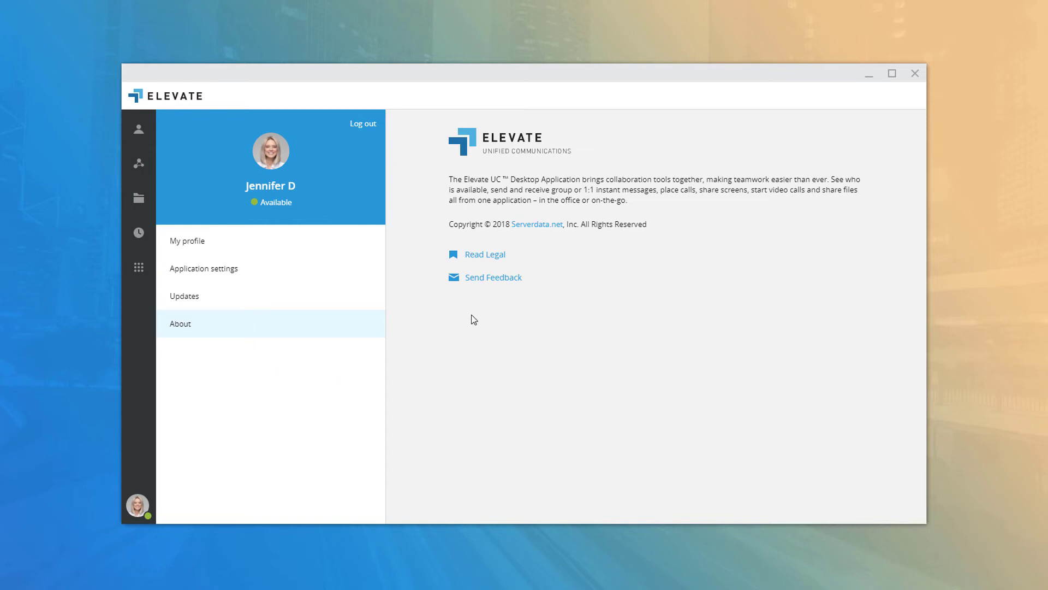
Start a feedback e-mail using the About page's Send Feedback link.
{"action": "left_click", "coordinate": [493, 277]}
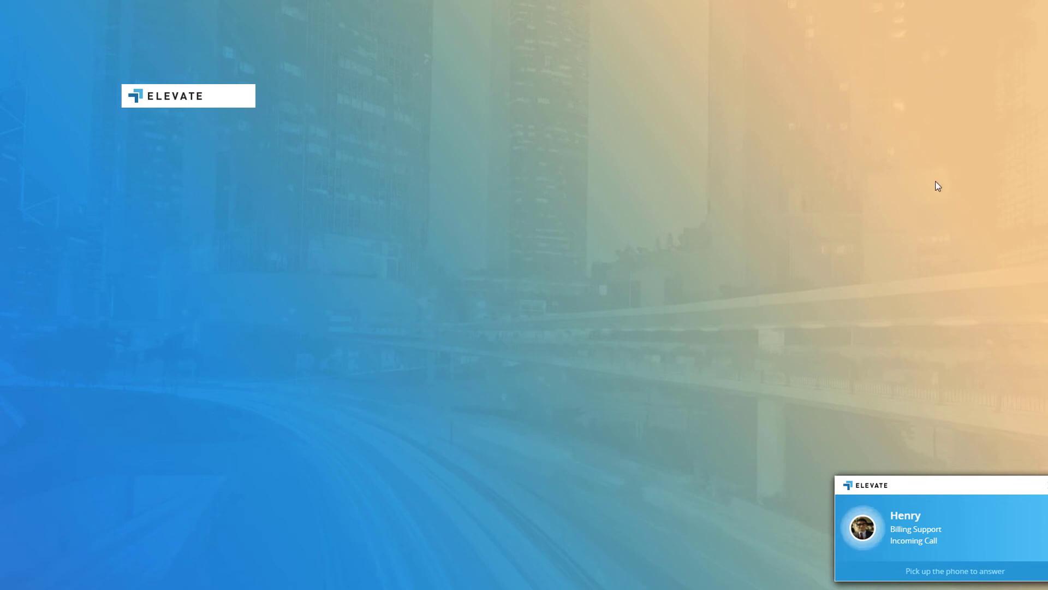
From the call notification, search the dialpad contacts by name and call the matching Billing Support contact.
{"action": "left_click", "coordinate": [948, 564]}
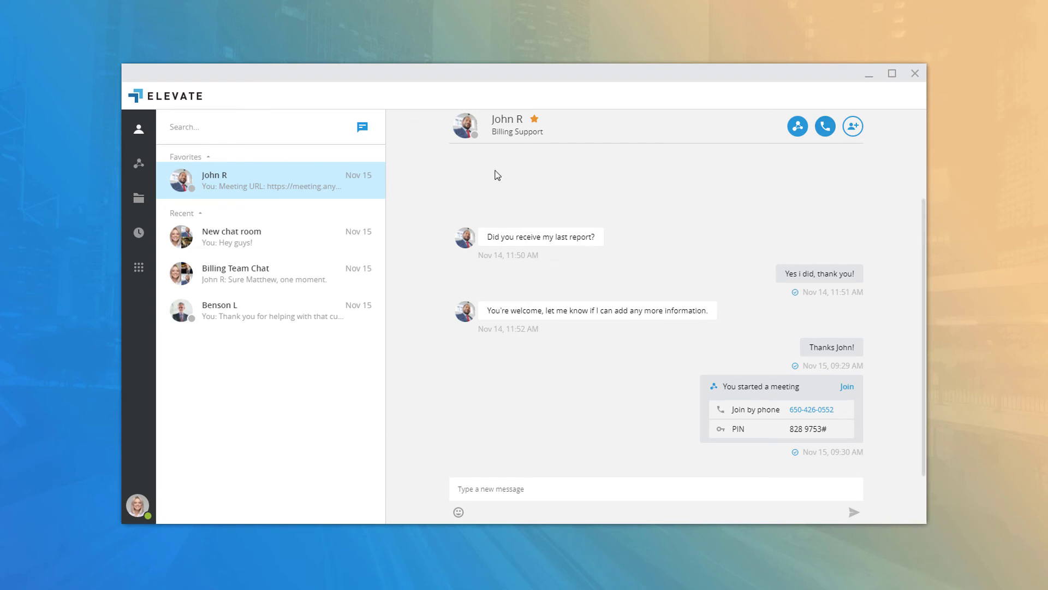
{"action": "left_click", "coordinate": [139, 267]}
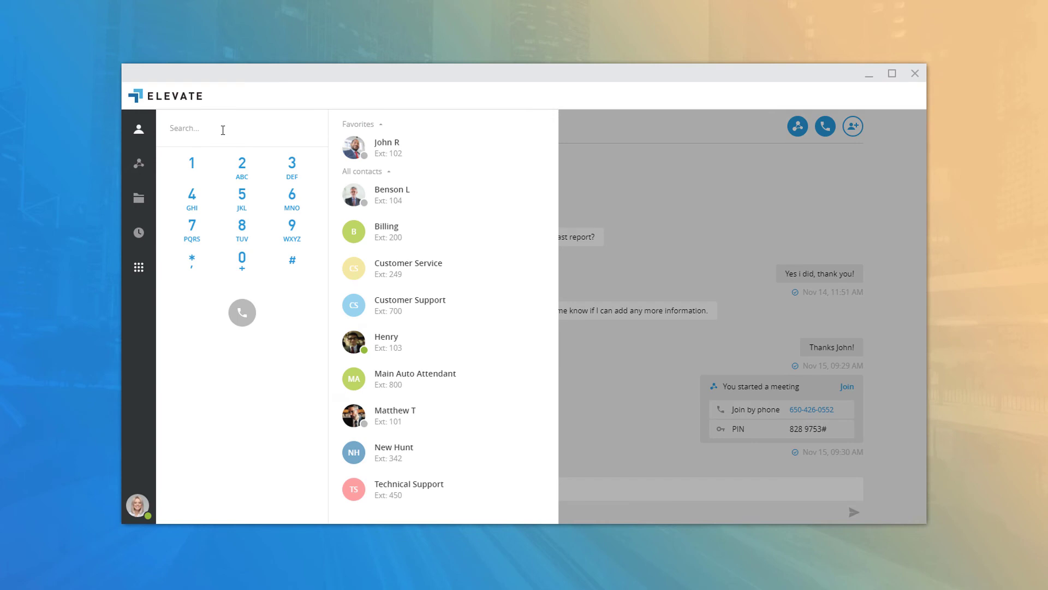
{"action": "type", "text": "Hen"}
{"action": "type", "text": "r"}
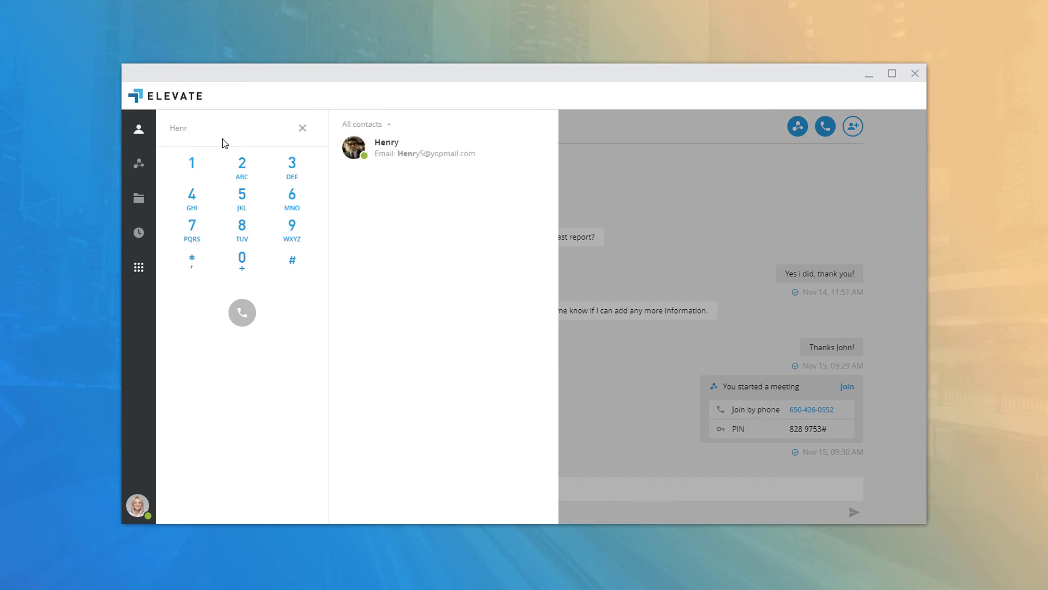
{"action": "left_click", "coordinate": [533, 152]}
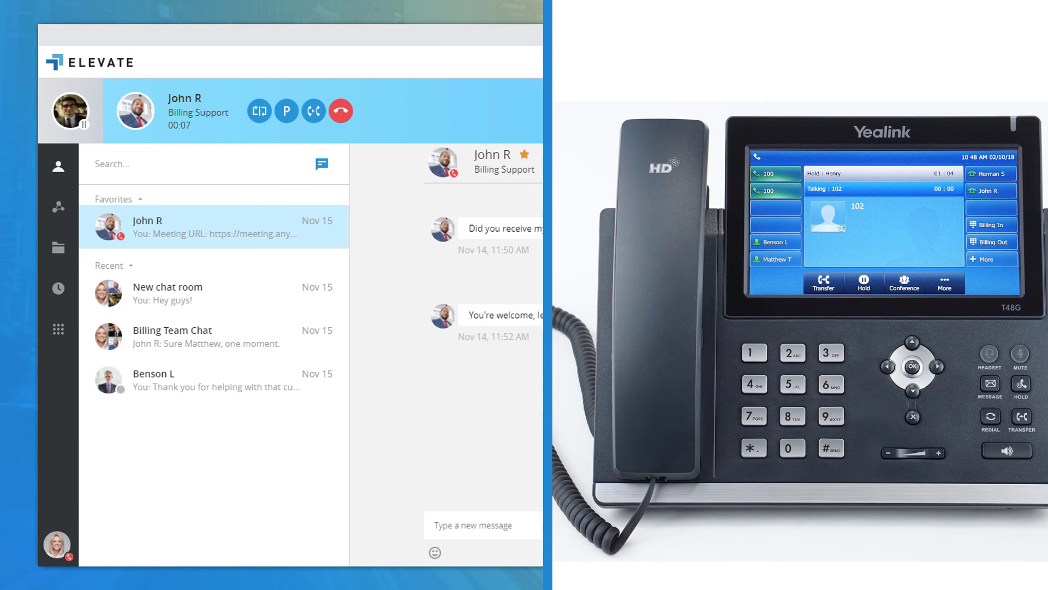
Switch focus to the held call in the call banner, then back to the other call.
{"action": "left_click", "coordinate": [77, 112]}
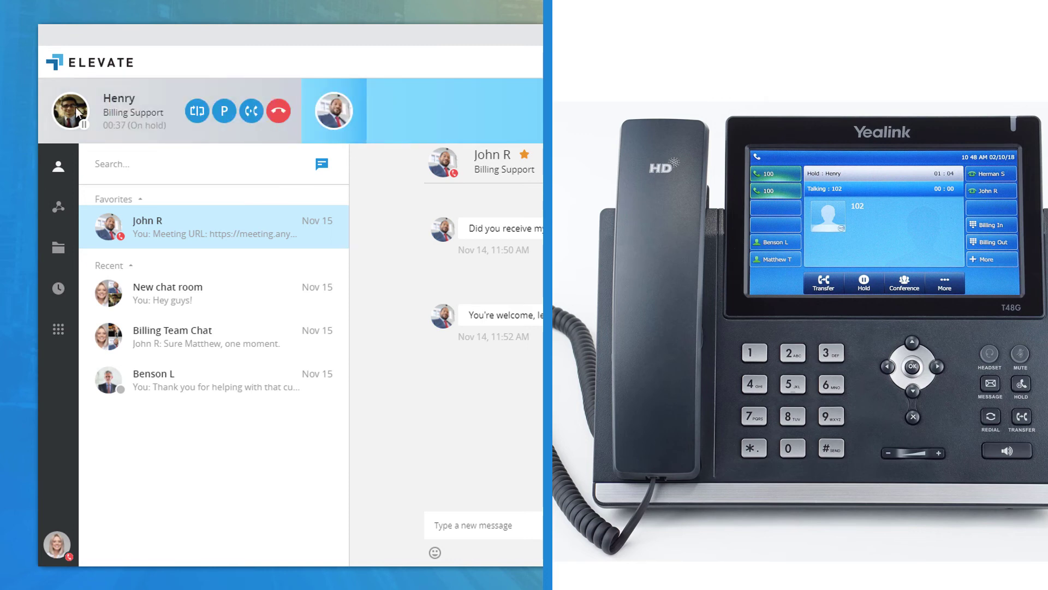
{"action": "left_click", "coordinate": [329, 121]}
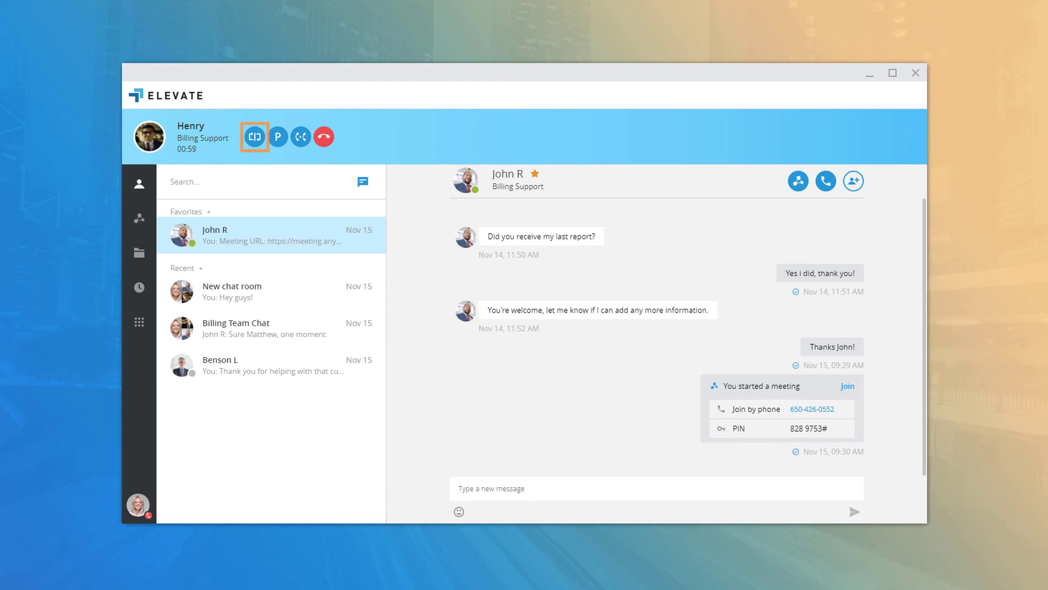
Flip the Billing Support call to another device, then park it at place 980.
{"action": "left_click", "coordinate": [254, 137]}
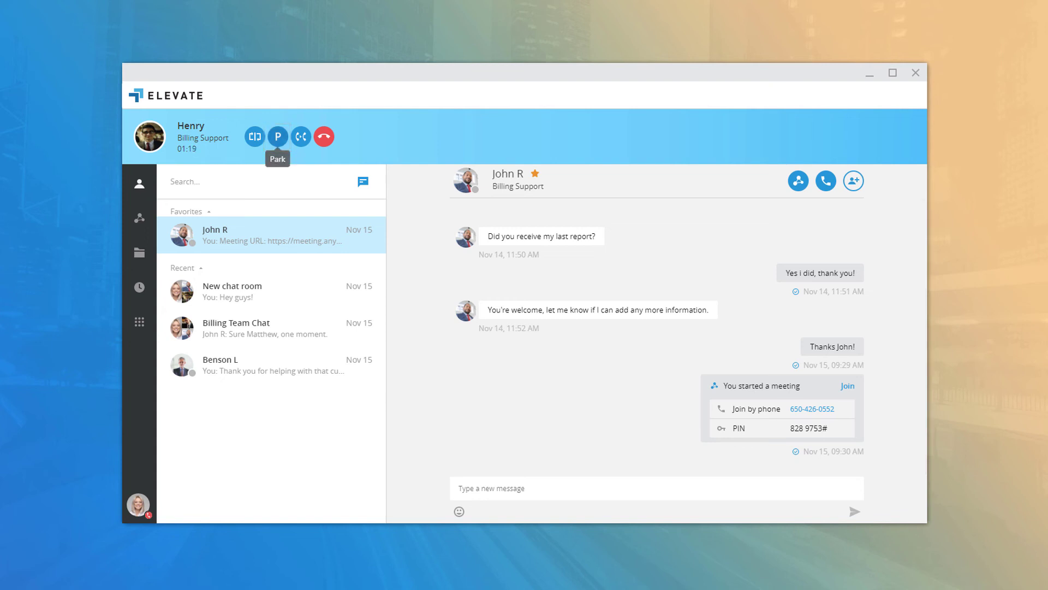
{"action": "left_click", "coordinate": [278, 137]}
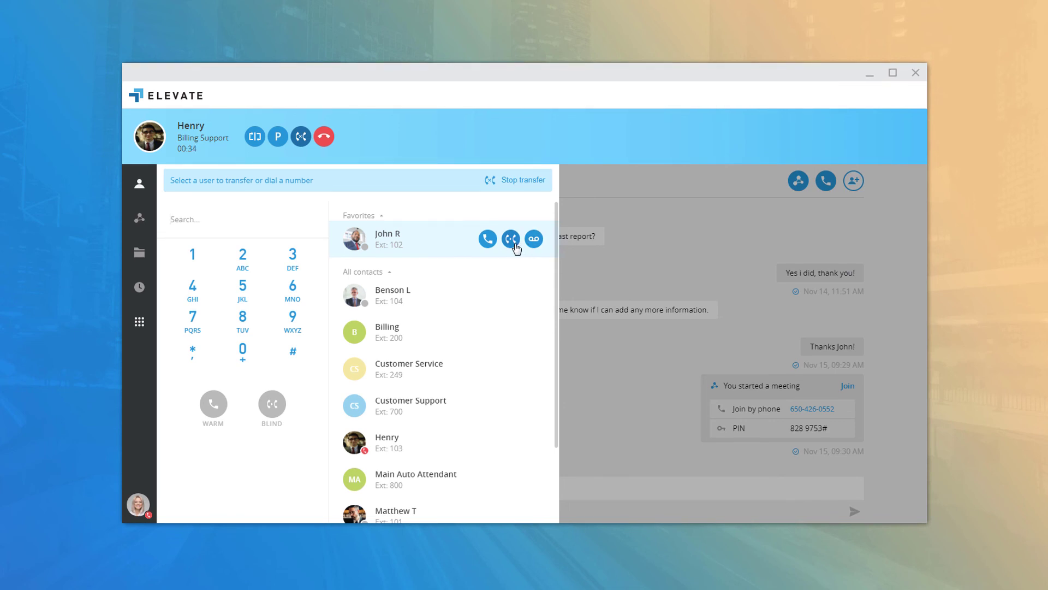
Enter a transfer phone number, cancel the transfer, and hang up the current call.
{"action": "left_click", "coordinate": [279, 214]}
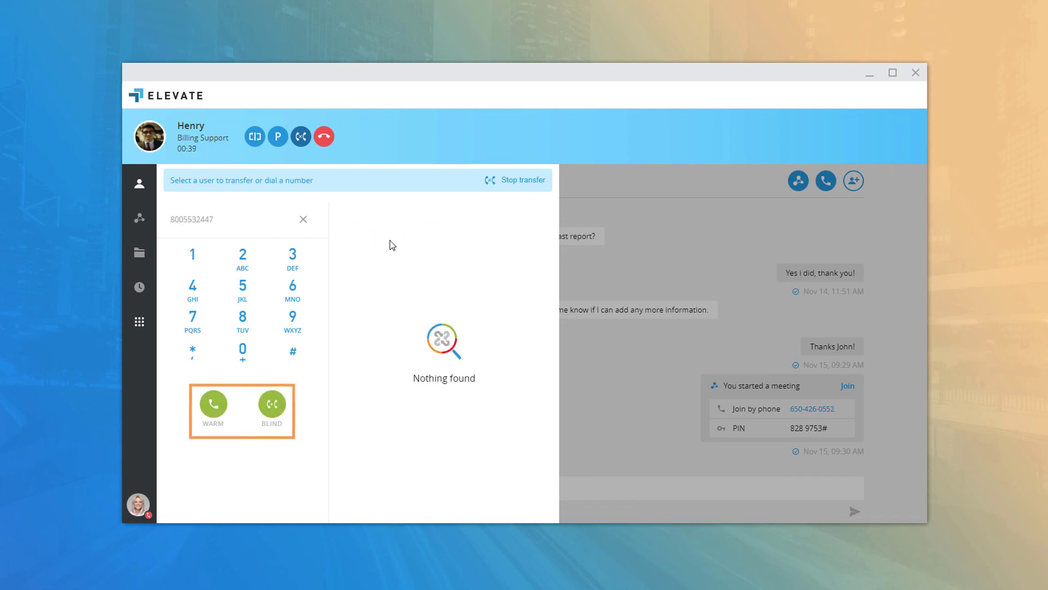
{"action": "left_click", "coordinate": [520, 180]}
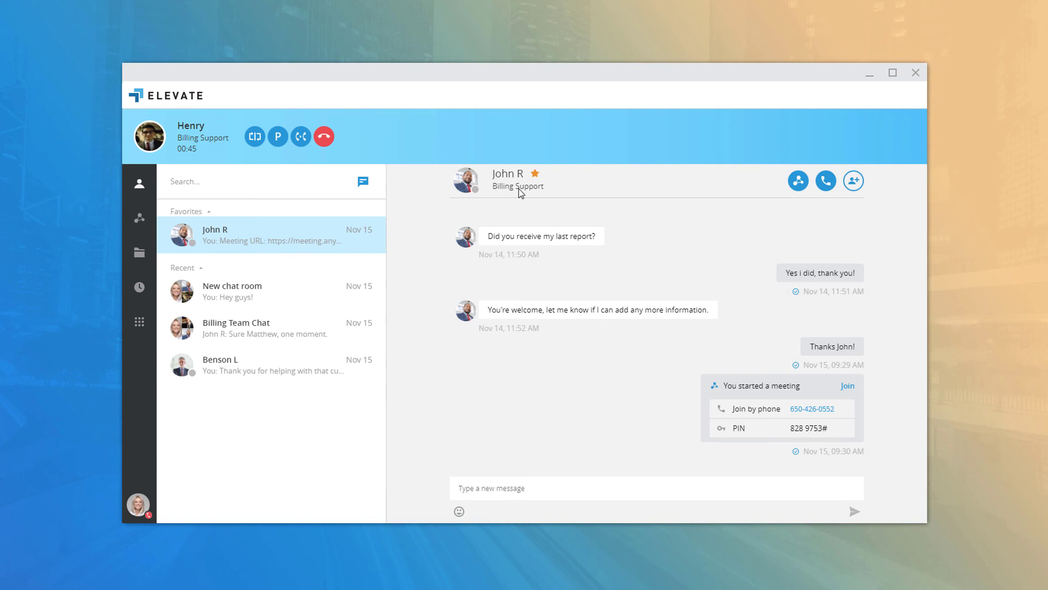
{"action": "left_click", "coordinate": [324, 138]}
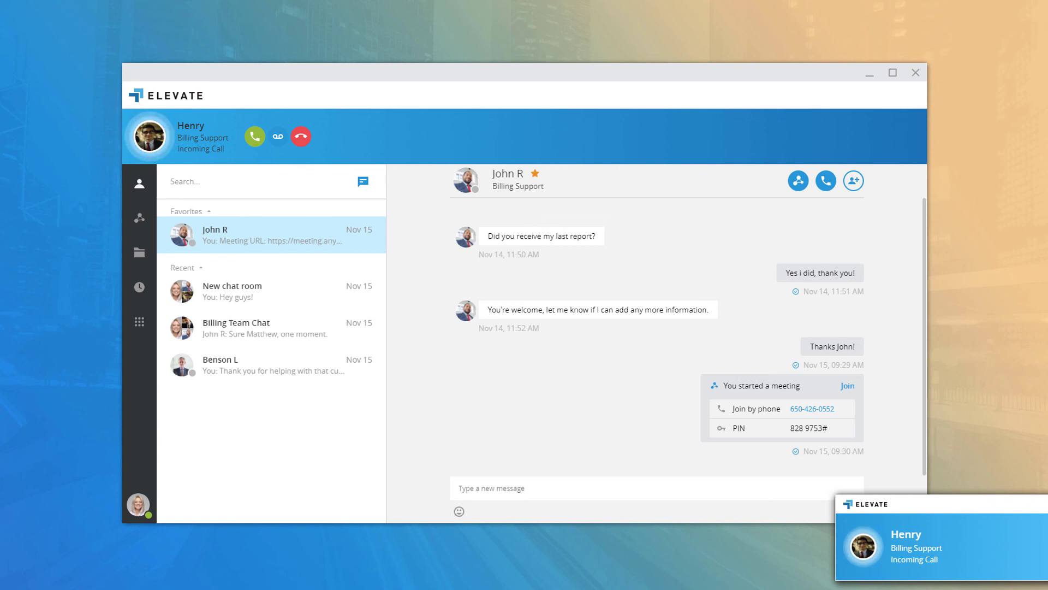
Answer the incoming Billing Support call.
{"action": "left_click", "coordinate": [254, 136]}
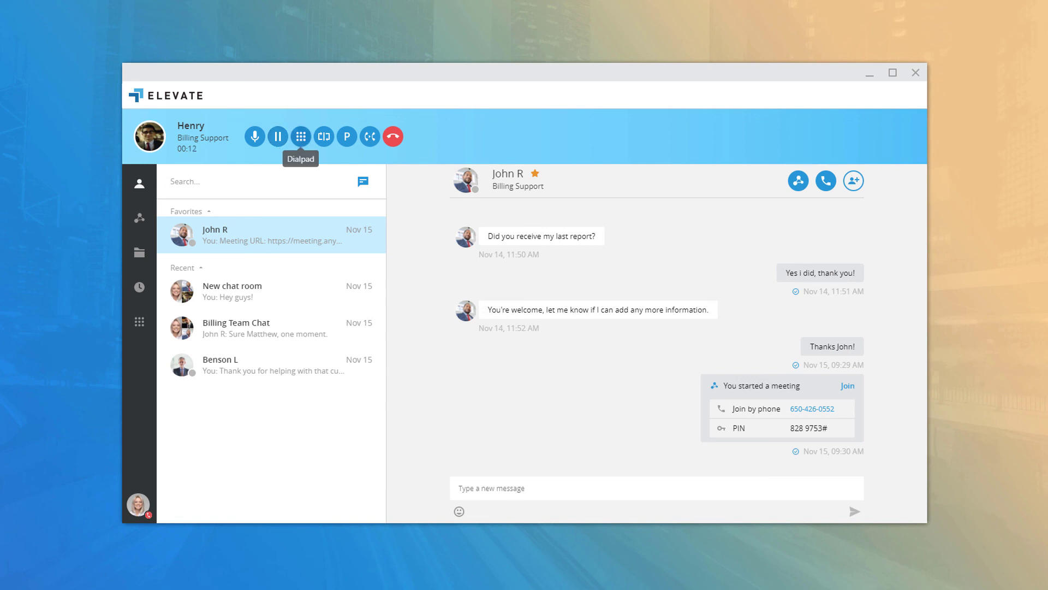
Dial extension 200 from the in-call dialpad during the Billing Support call.
{"action": "left_click", "coordinate": [300, 136]}
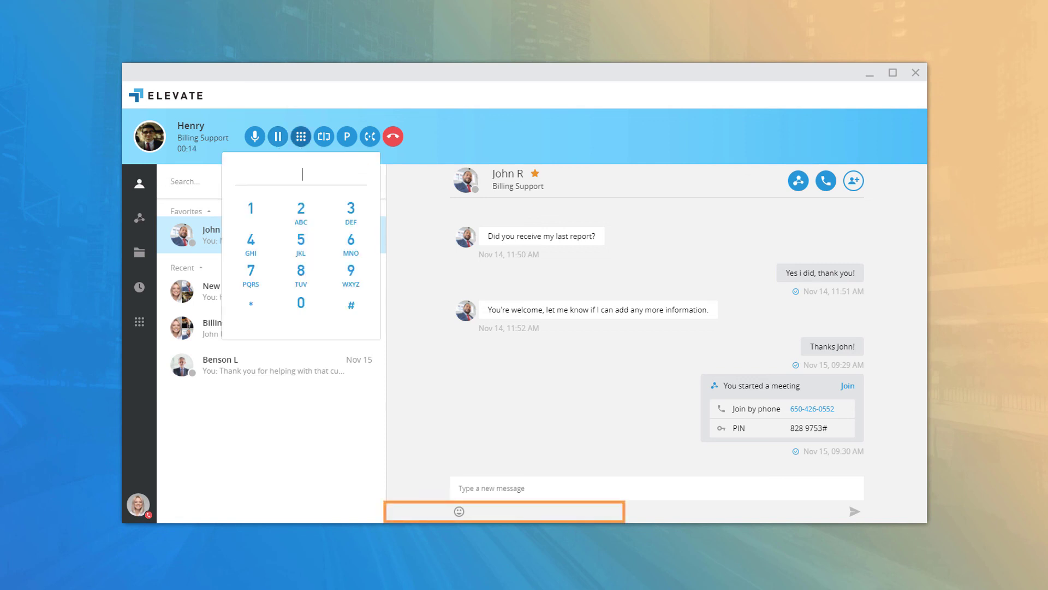
{"action": "type", "text": "200"}
{"action": "key", "text": "Escape"}
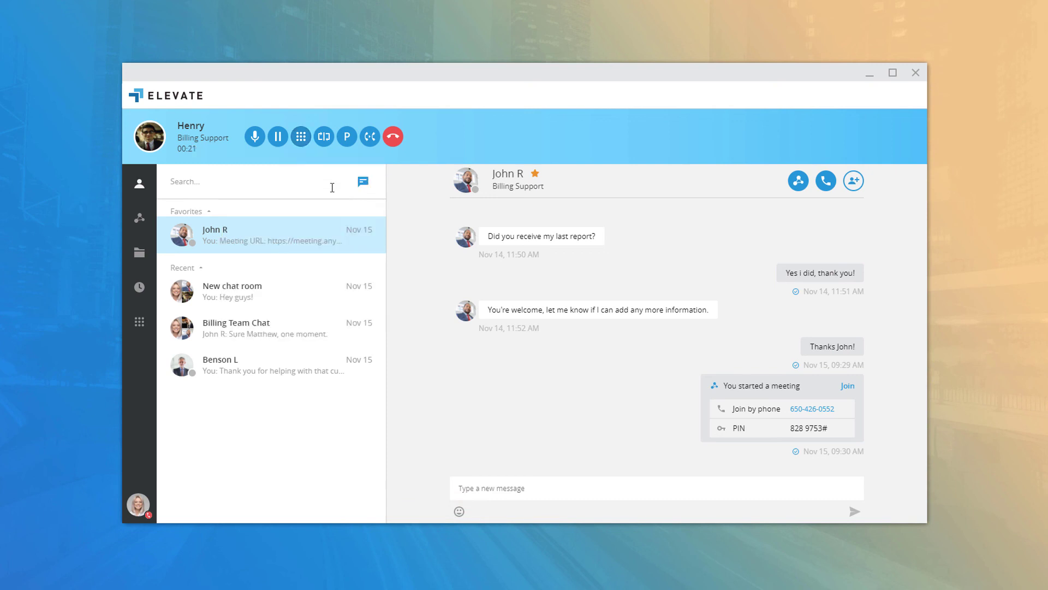